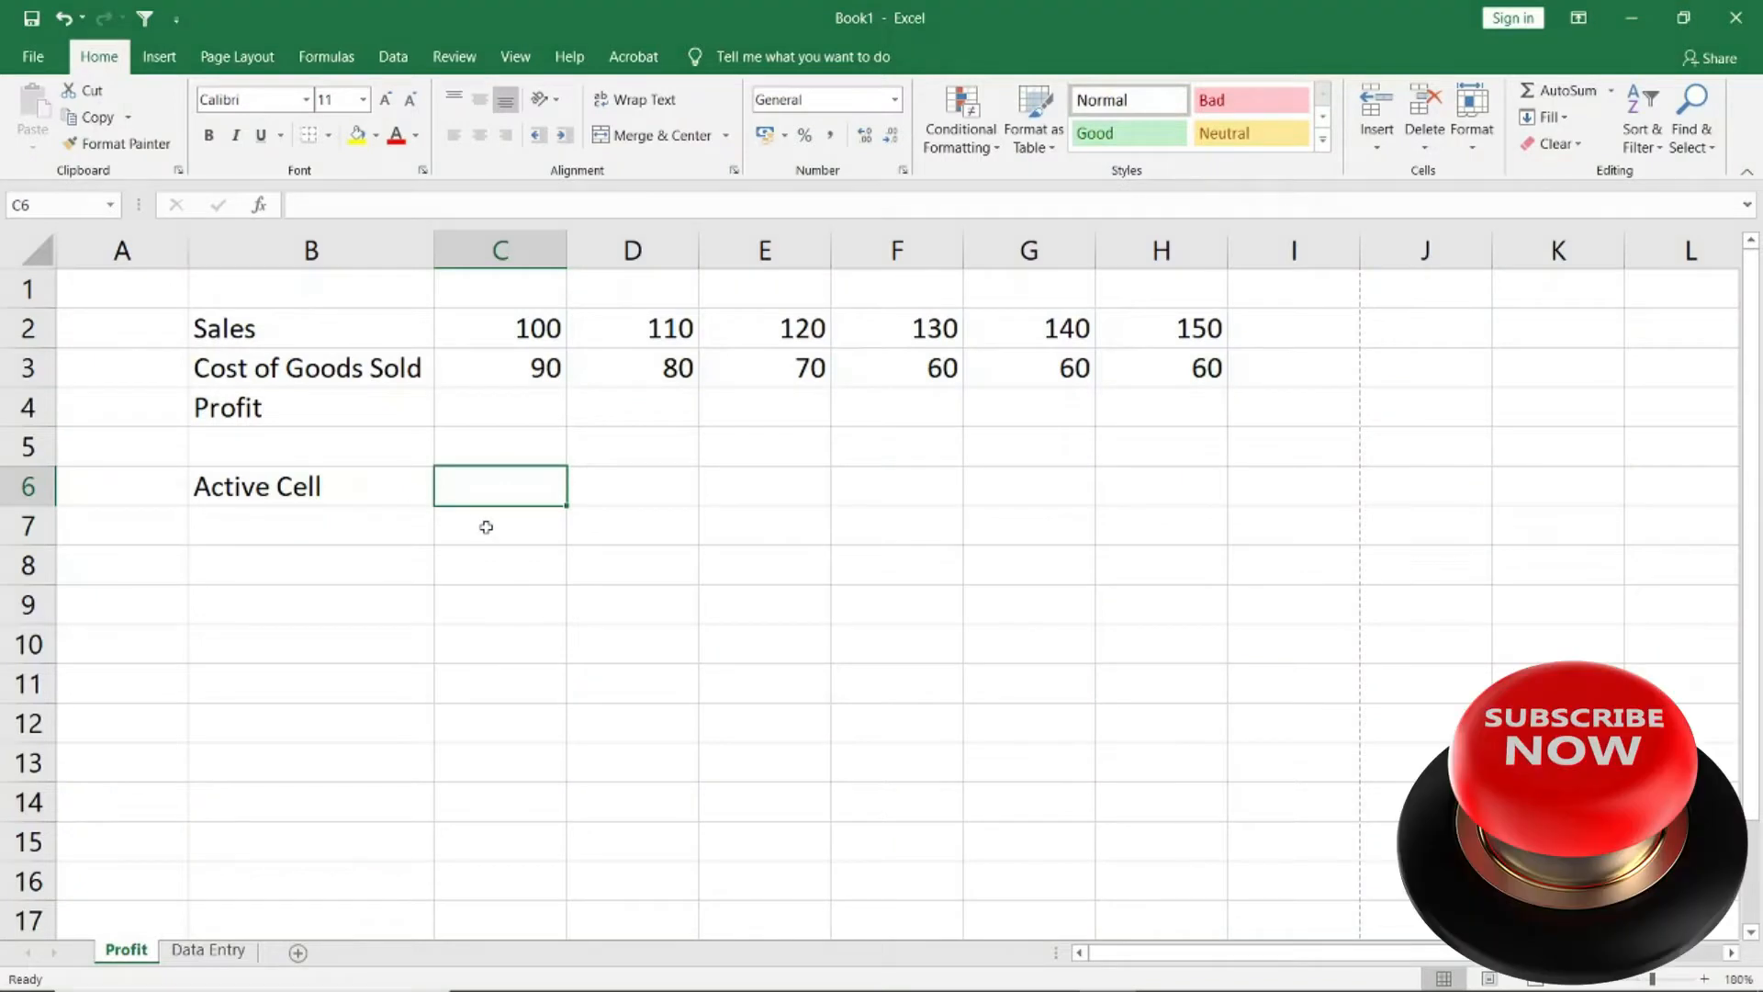
Enter the text "Example" in cell C8, below the Ready label
{"action": "key", "text": "Up"}
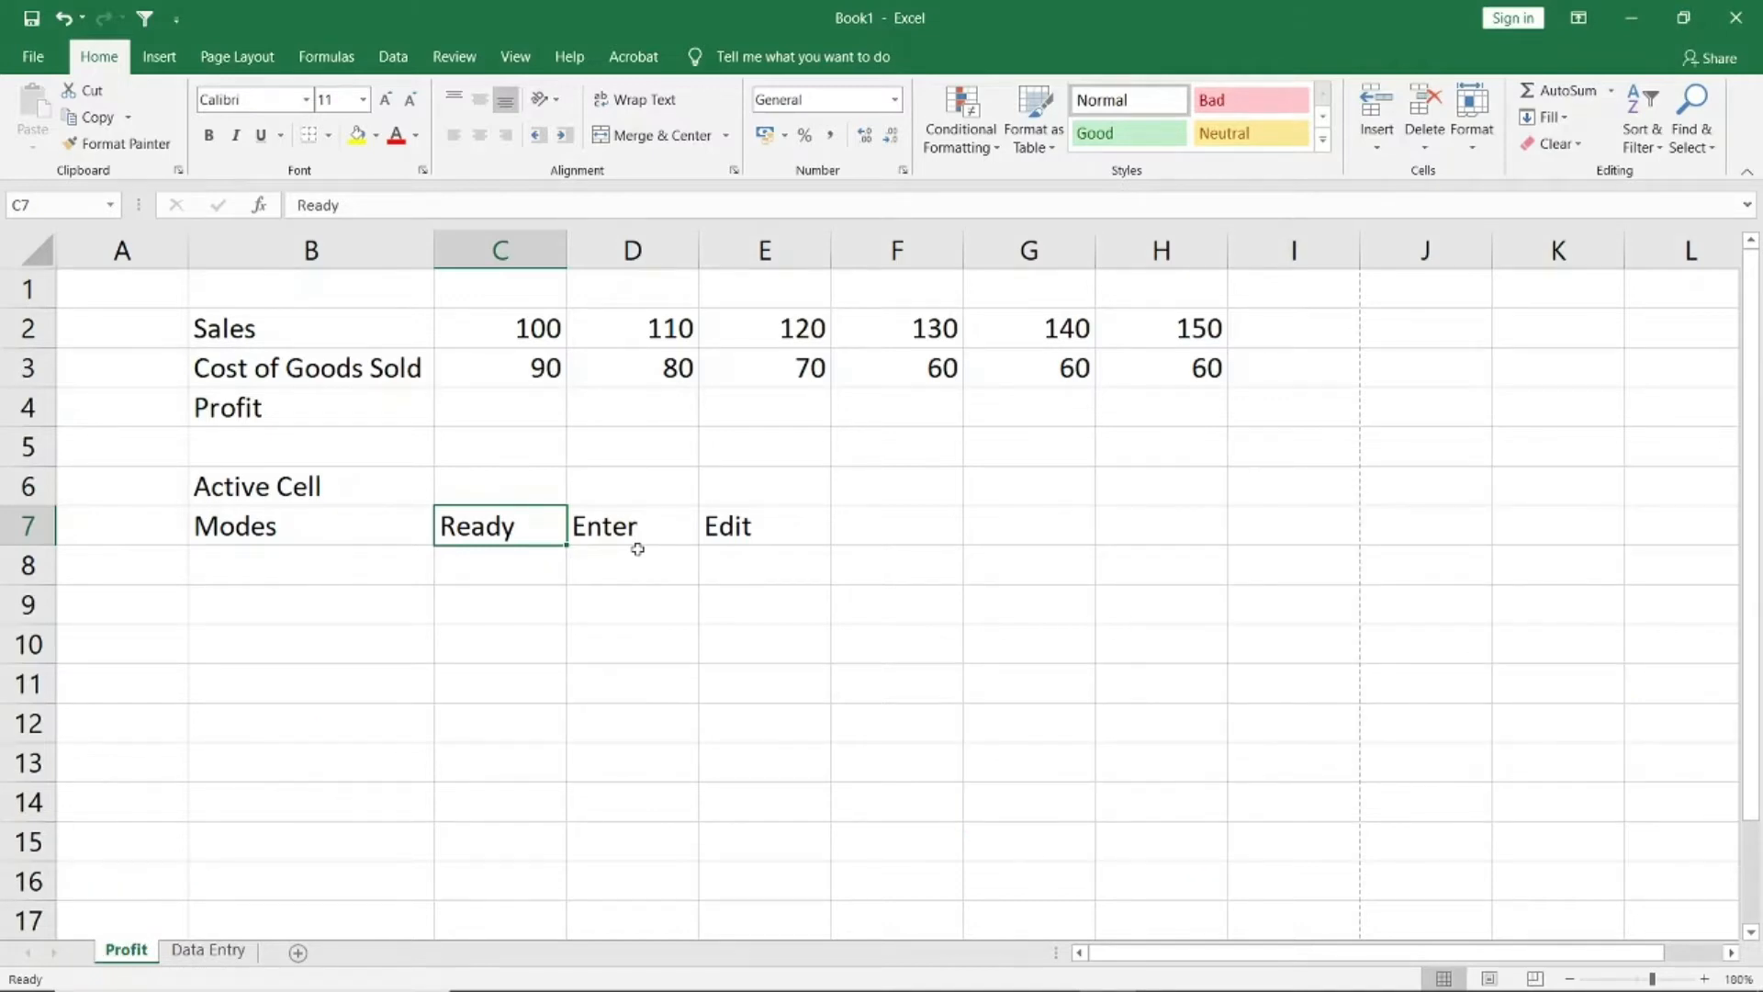
{"action": "key", "text": "Return"}
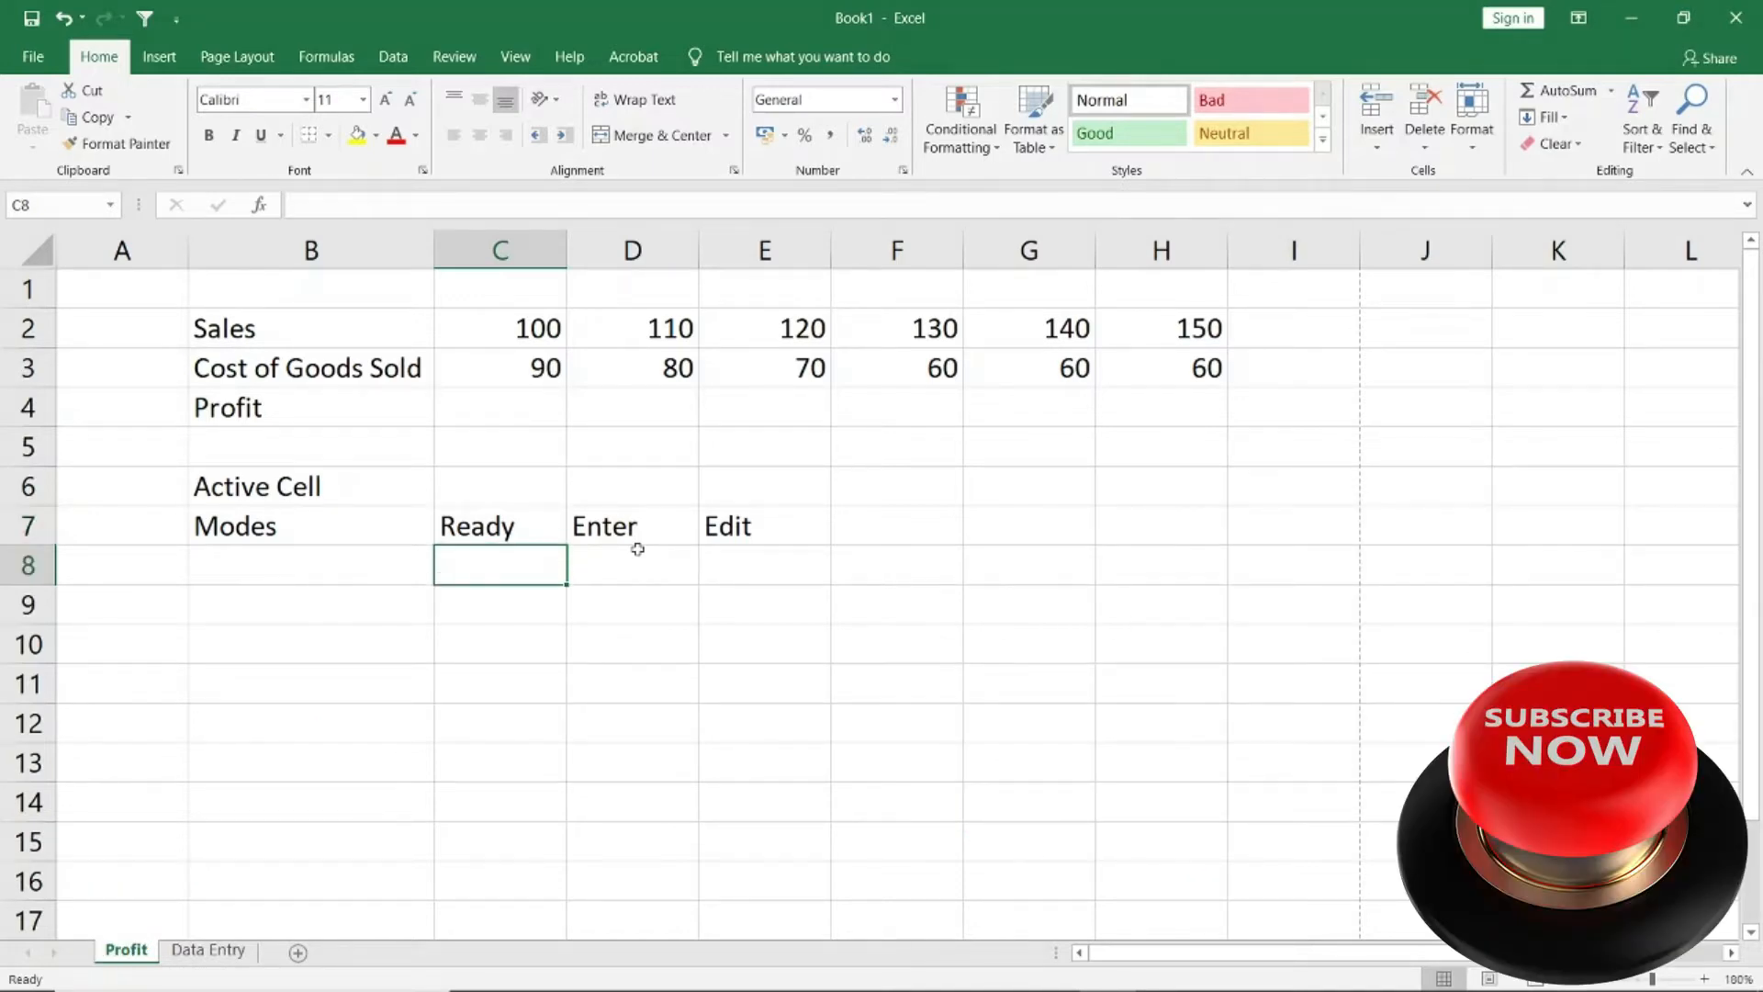
{"action": "type", "text": "Example"}
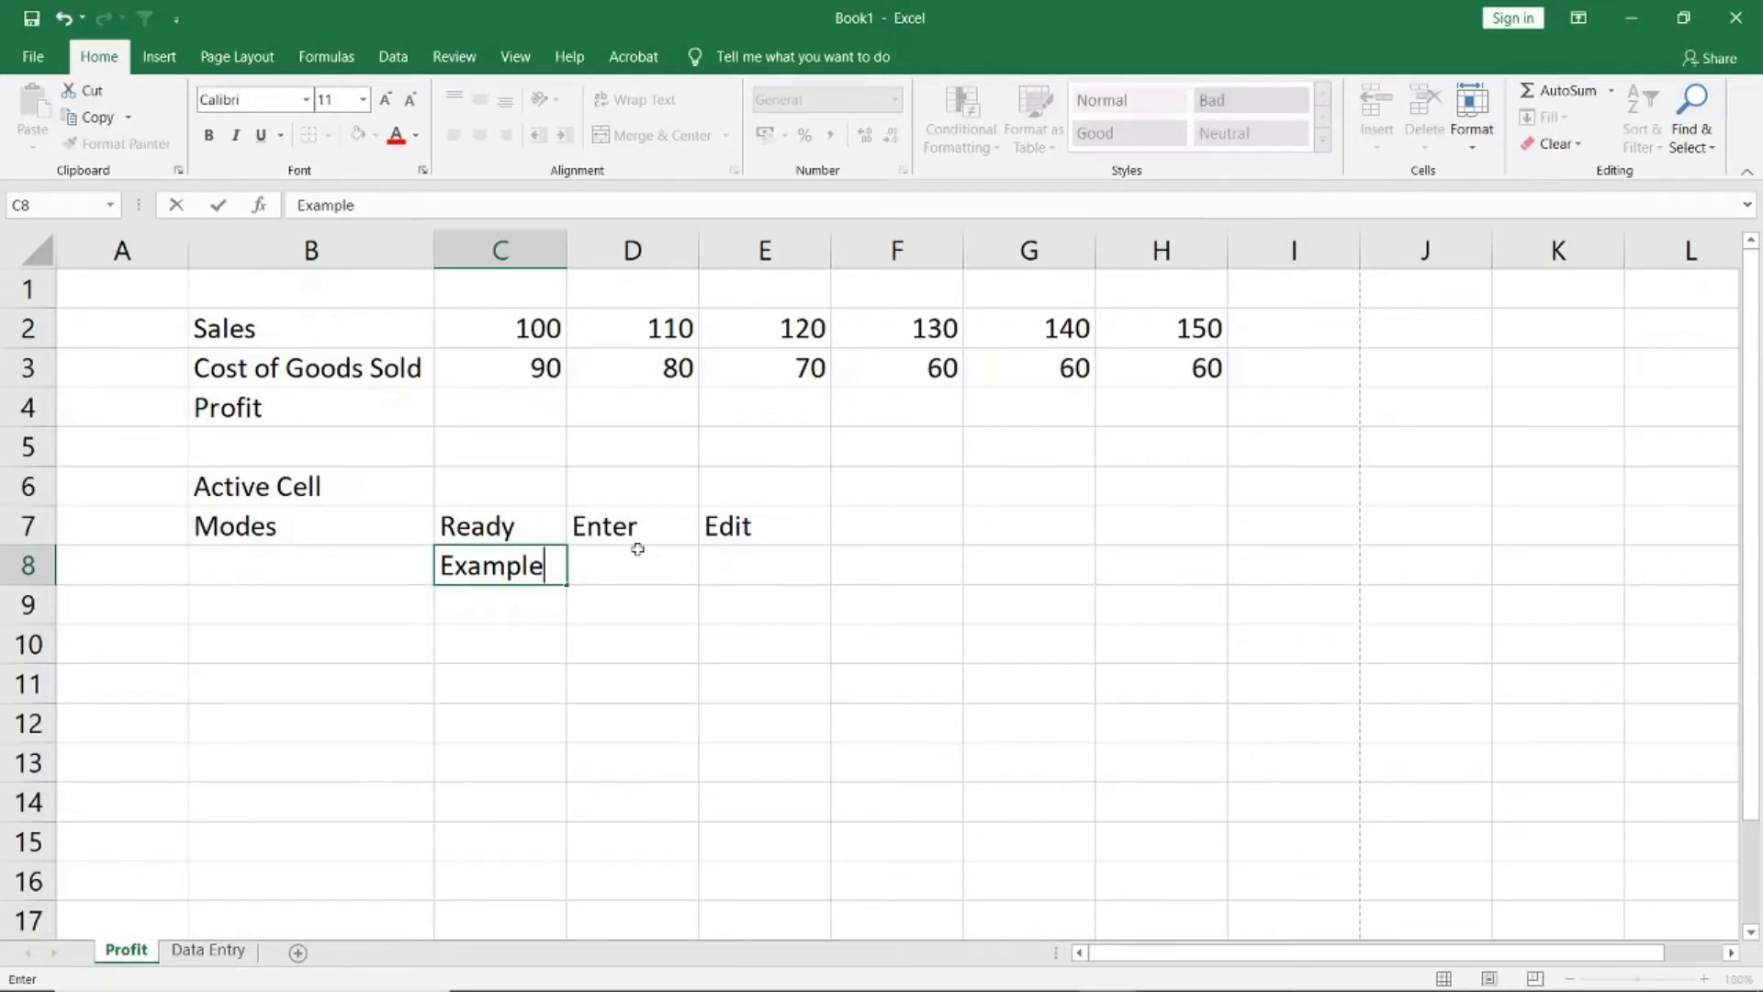
{"action": "key", "text": "Return"}
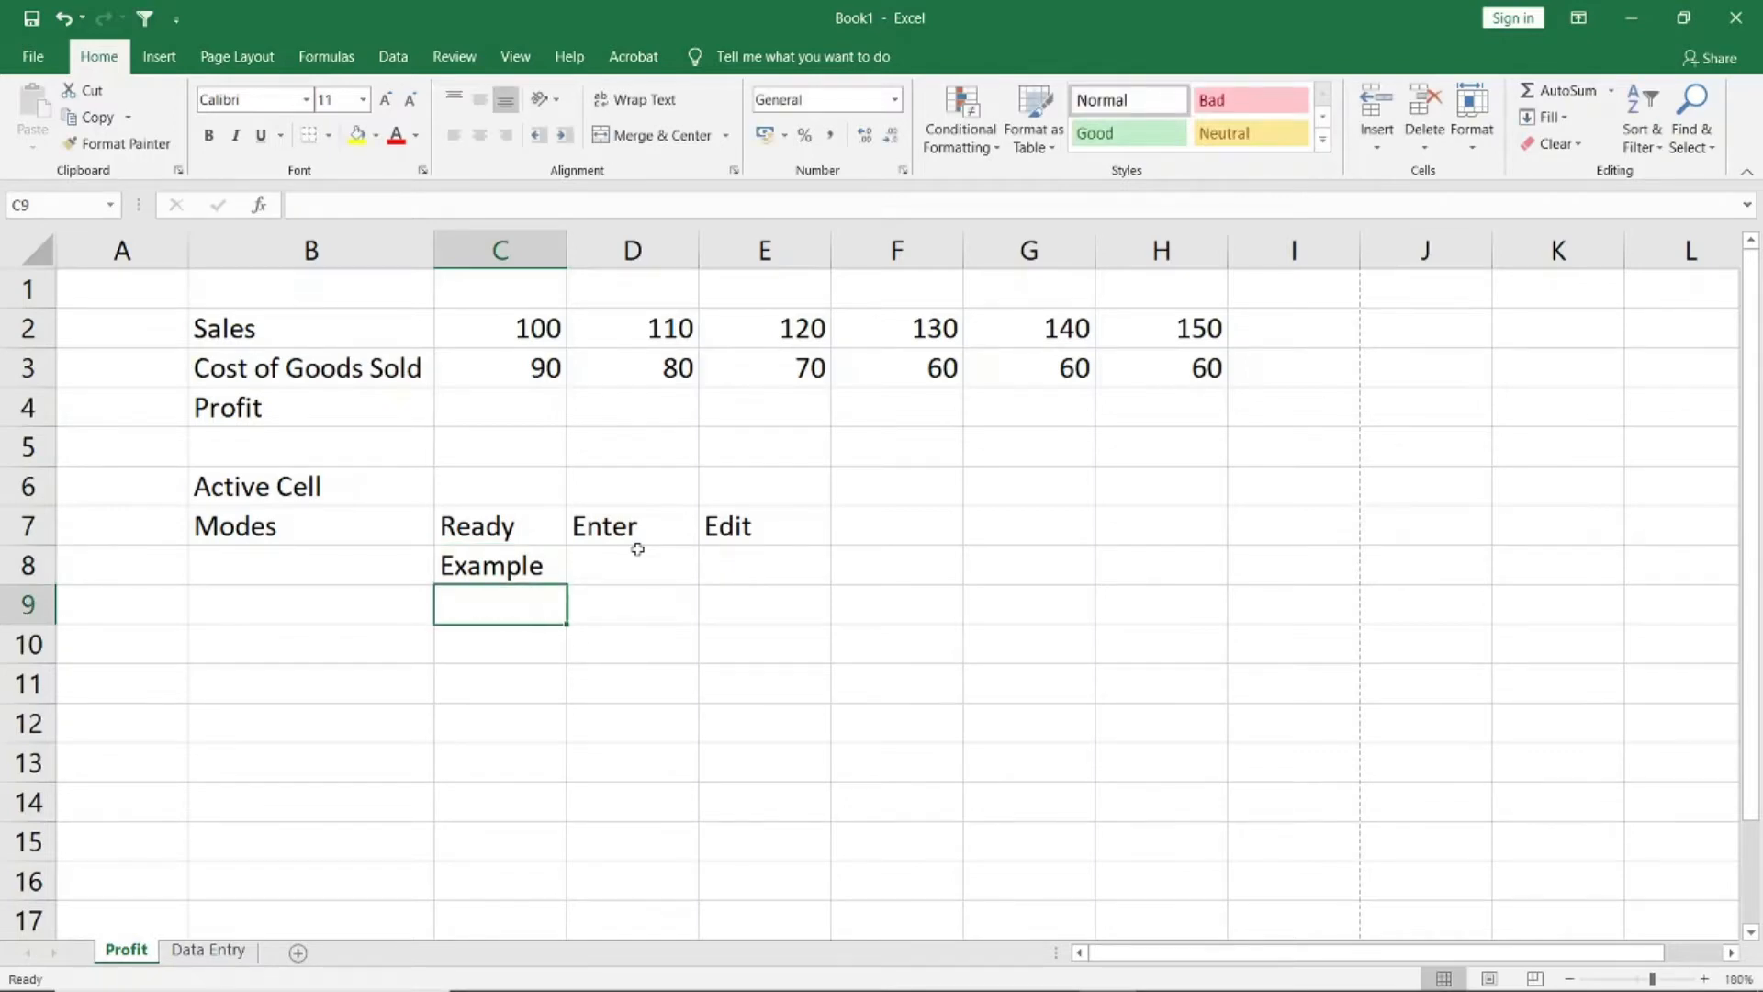
{"action": "key", "text": "Up"}
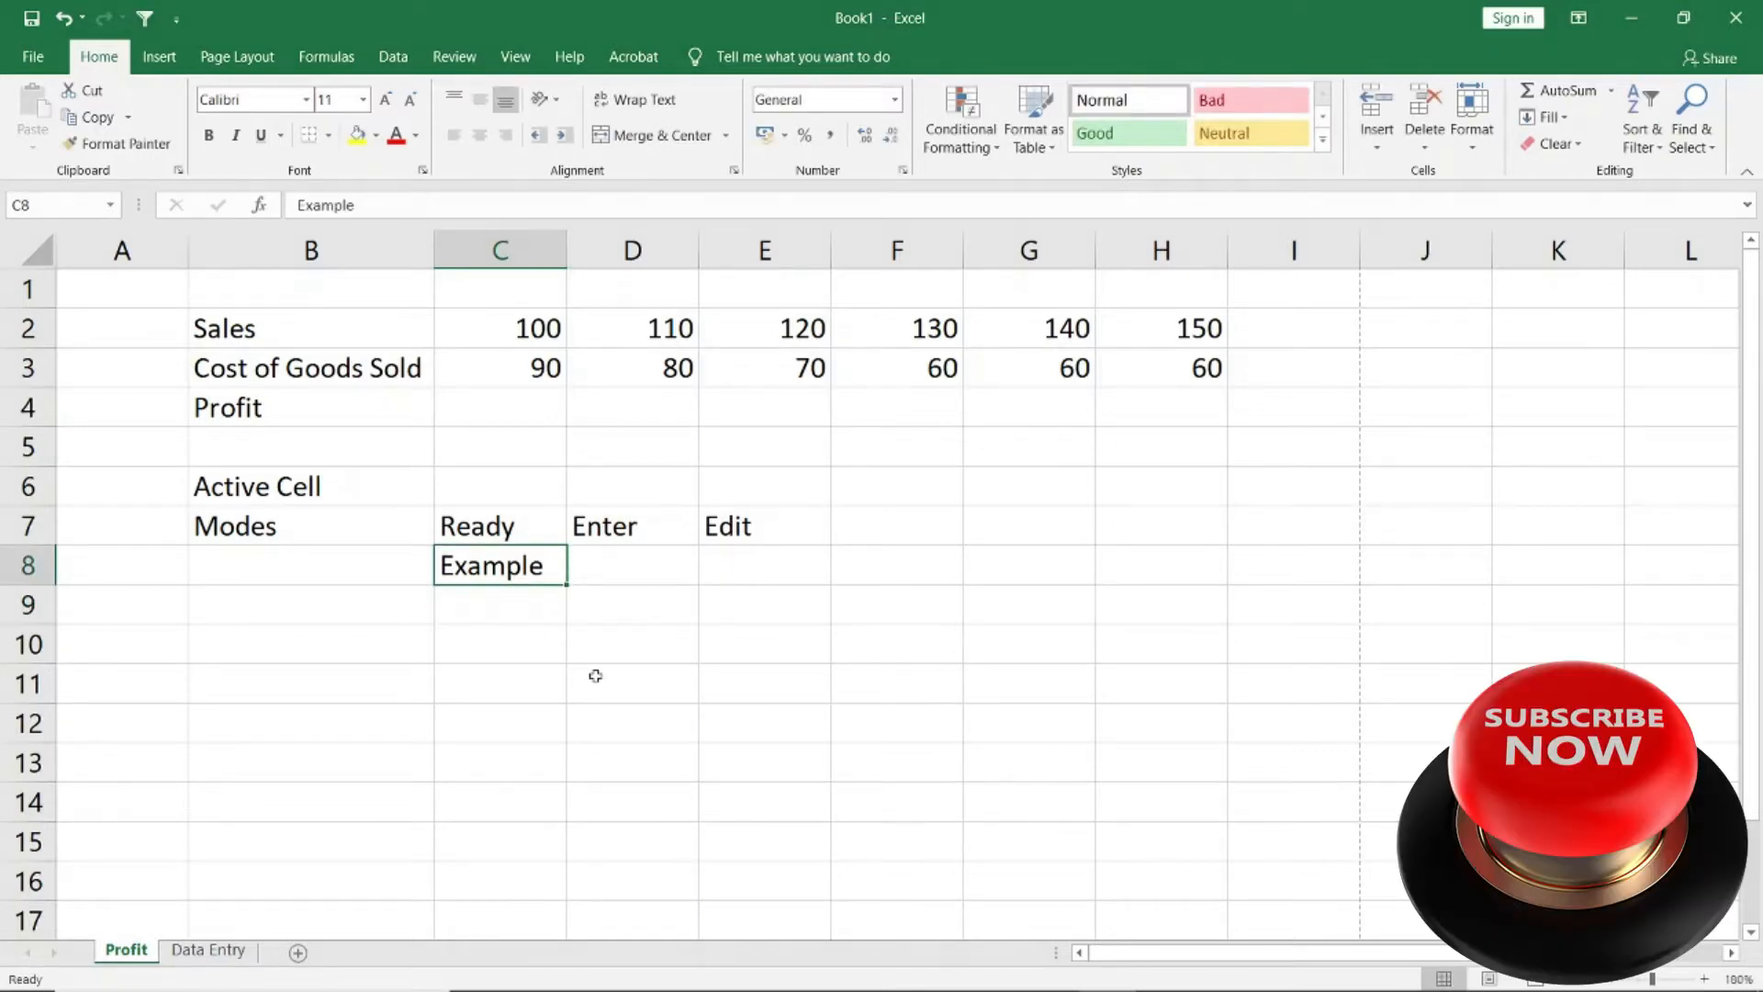
{"action": "key", "text": "Down"}
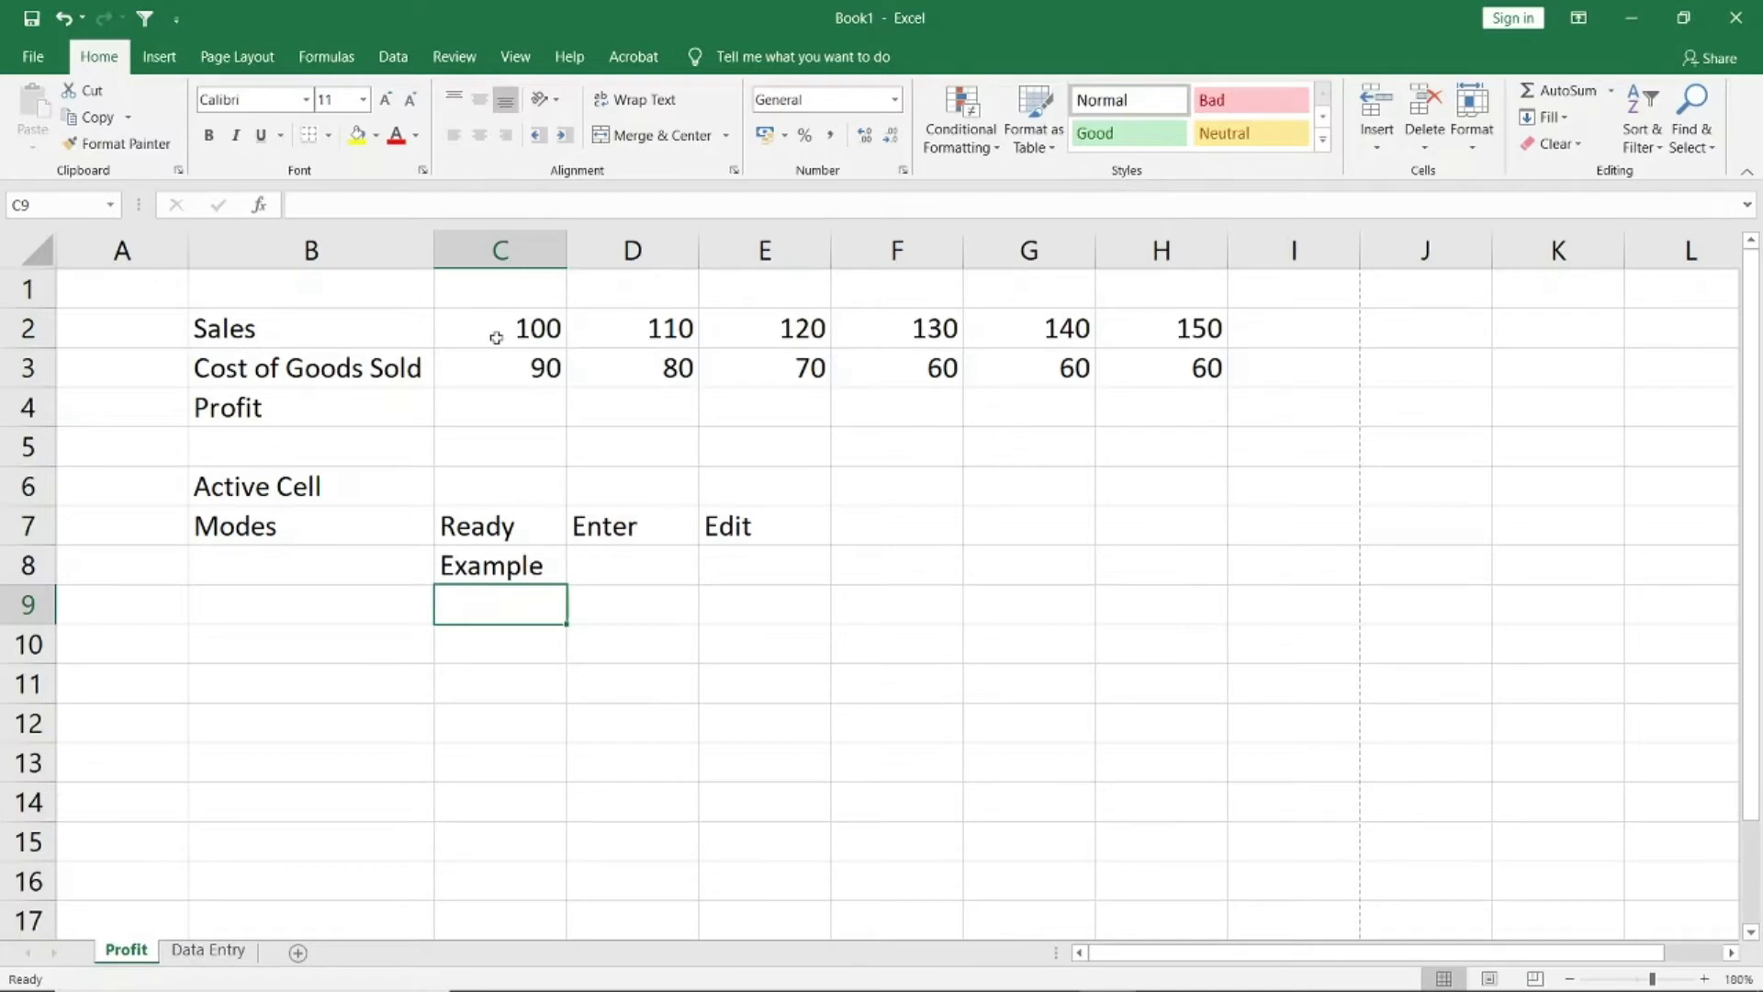
Extend the text in C8 to "Examples" through the formula bar, and undo that edit
{"action": "key", "text": "Up"}
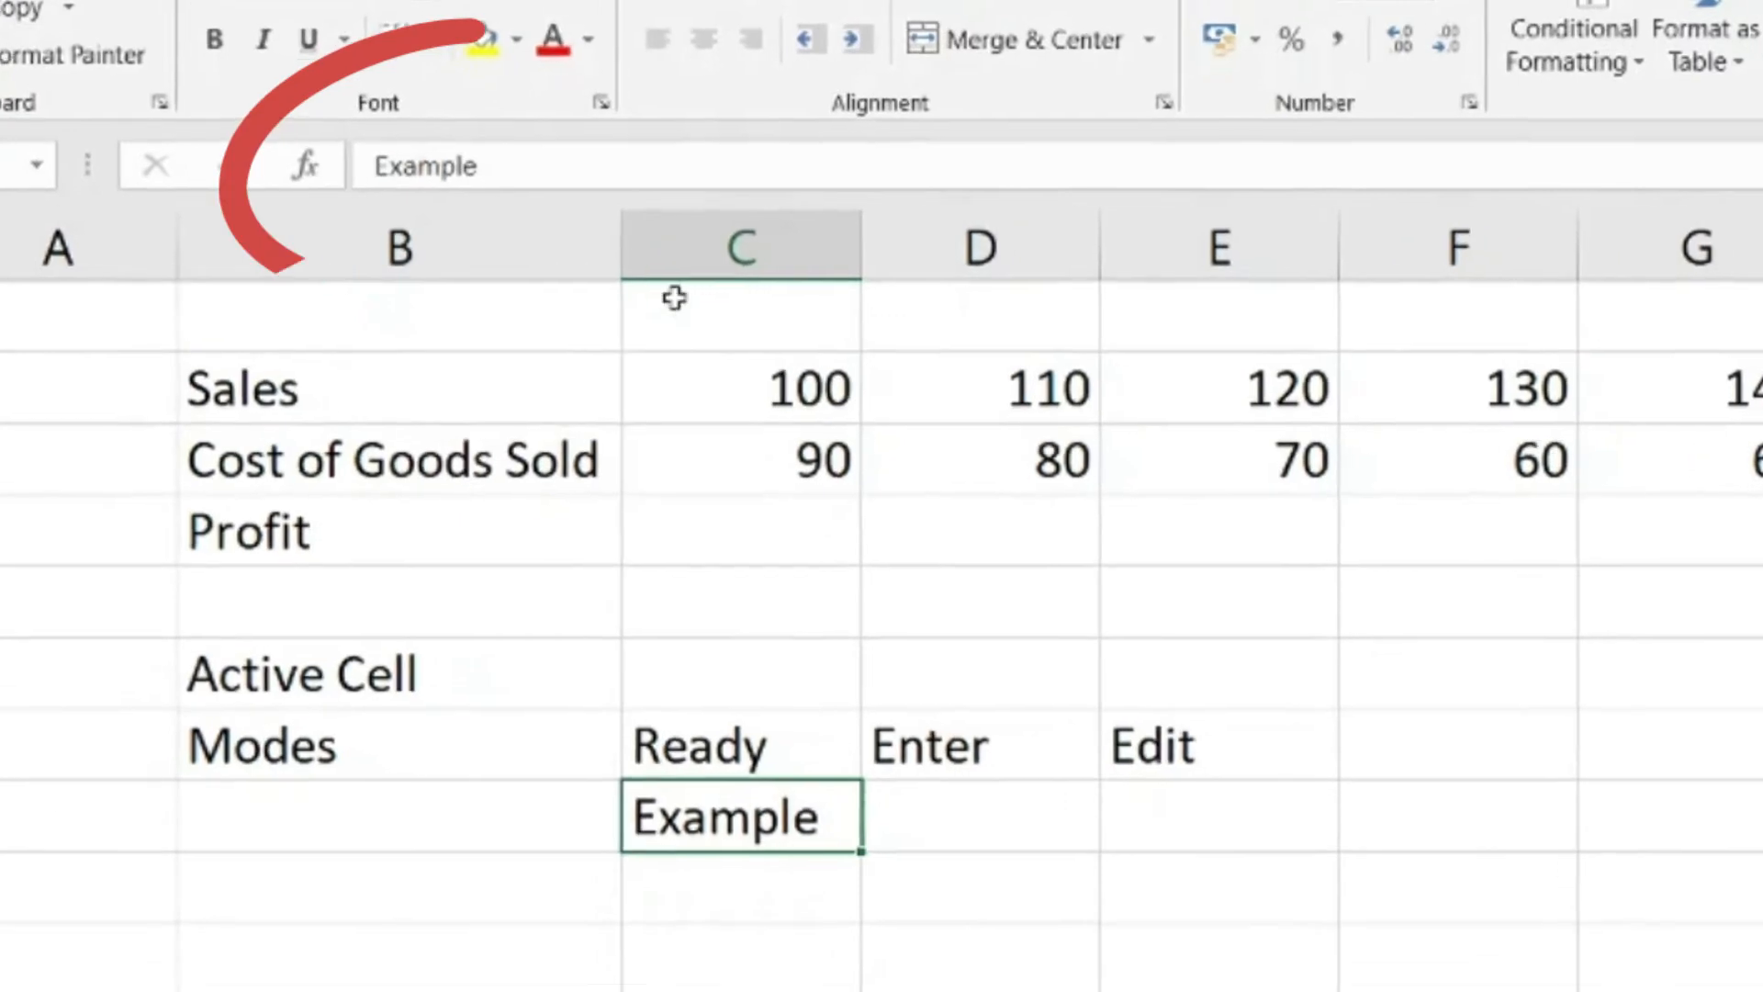
{"action": "left_click", "coordinate": [624, 176]}
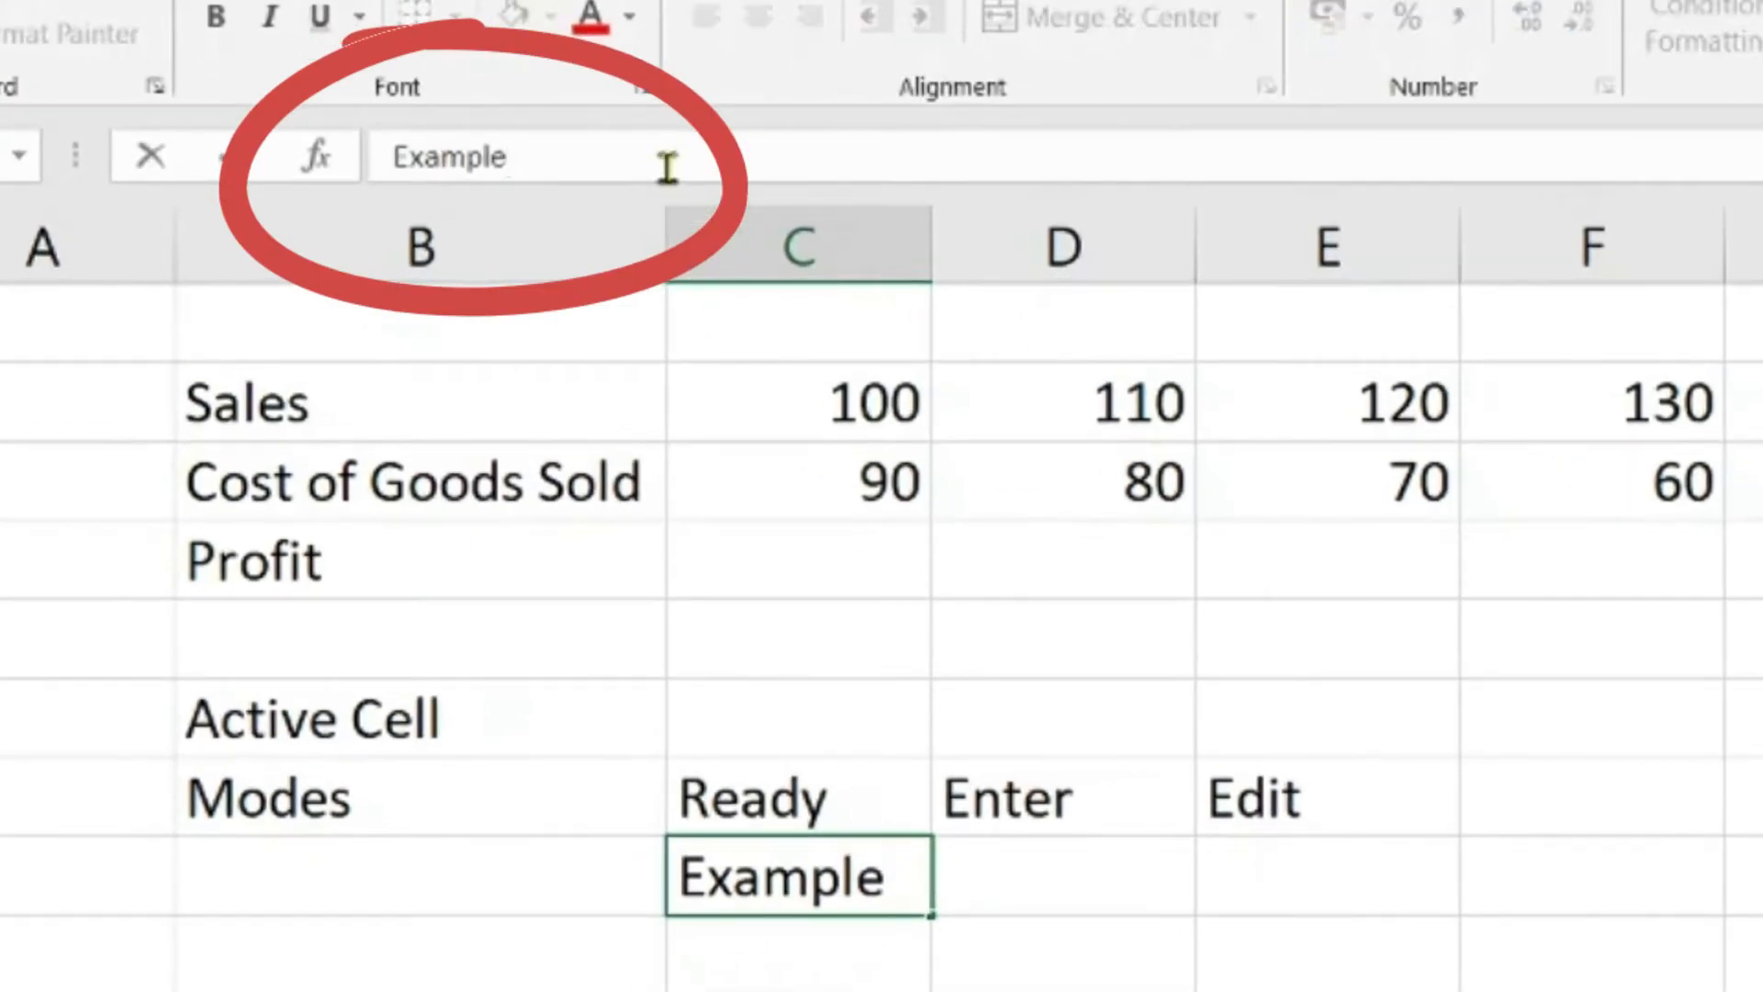
{"action": "type", "text": "s"}
{"action": "key", "text": "Return"}
{"action": "key", "text": "ctrl+z"}
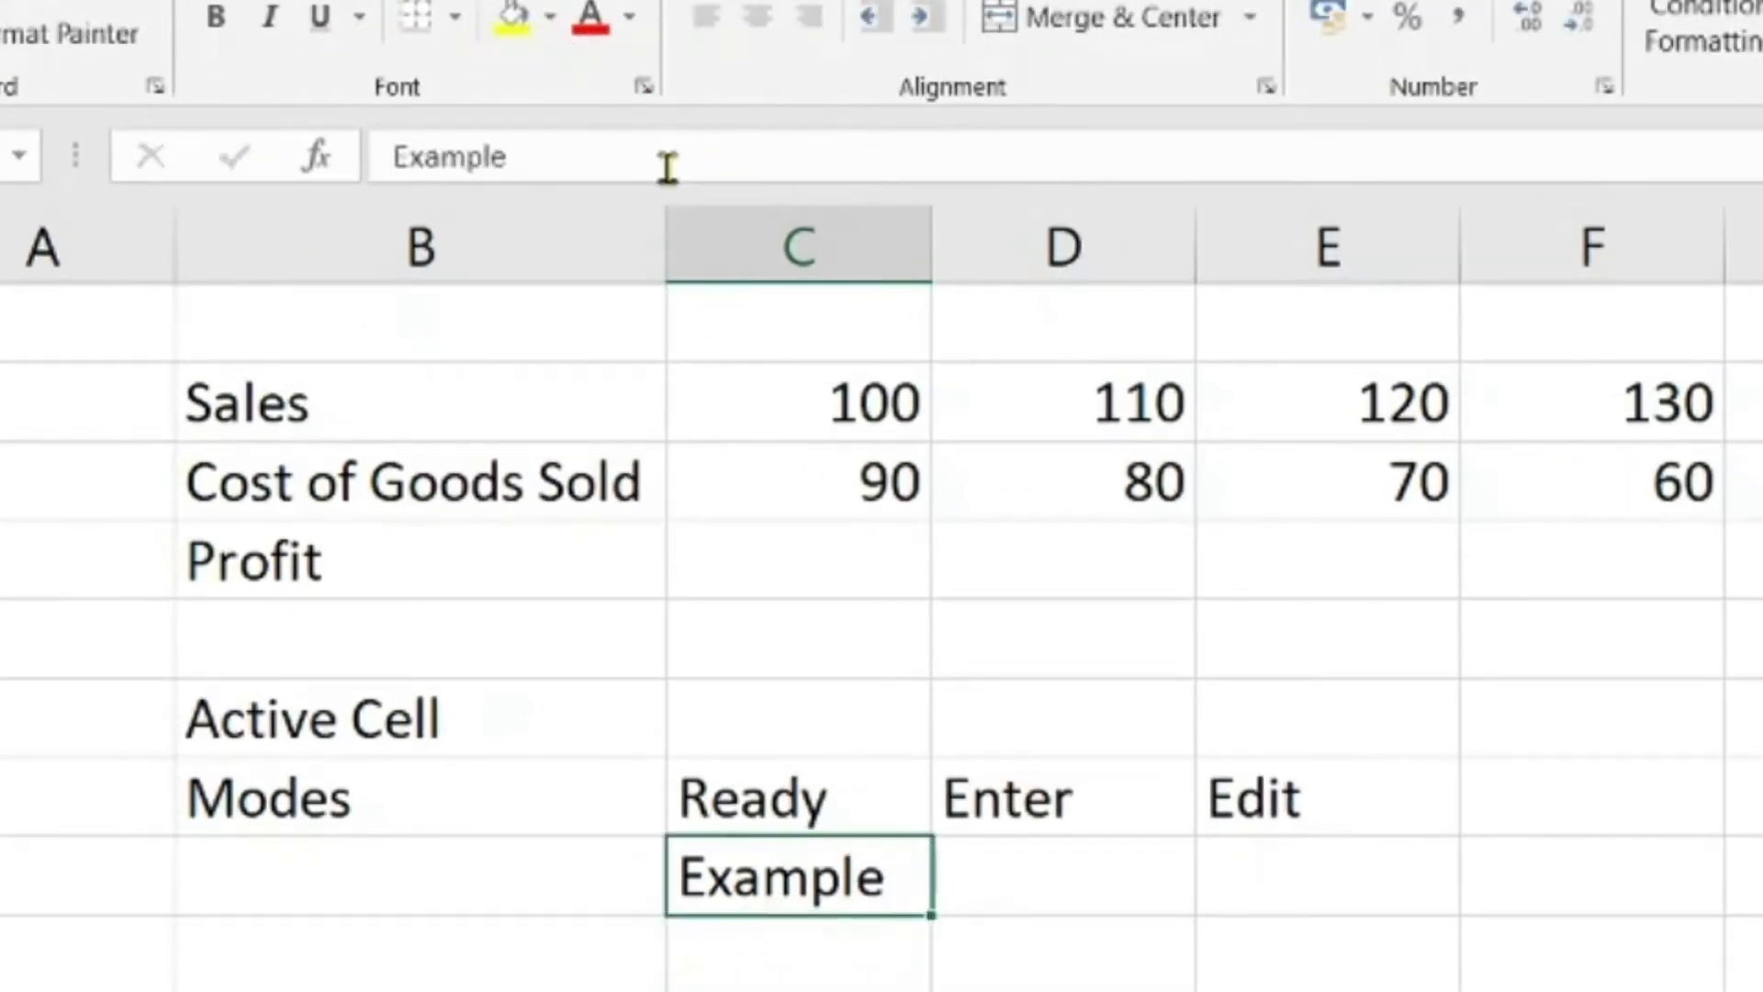
Edit C8 directly in the cell so that it reads "Examples"
{"action": "double_click", "coordinate": [909, 877]}
{"action": "type", "text": "s"}
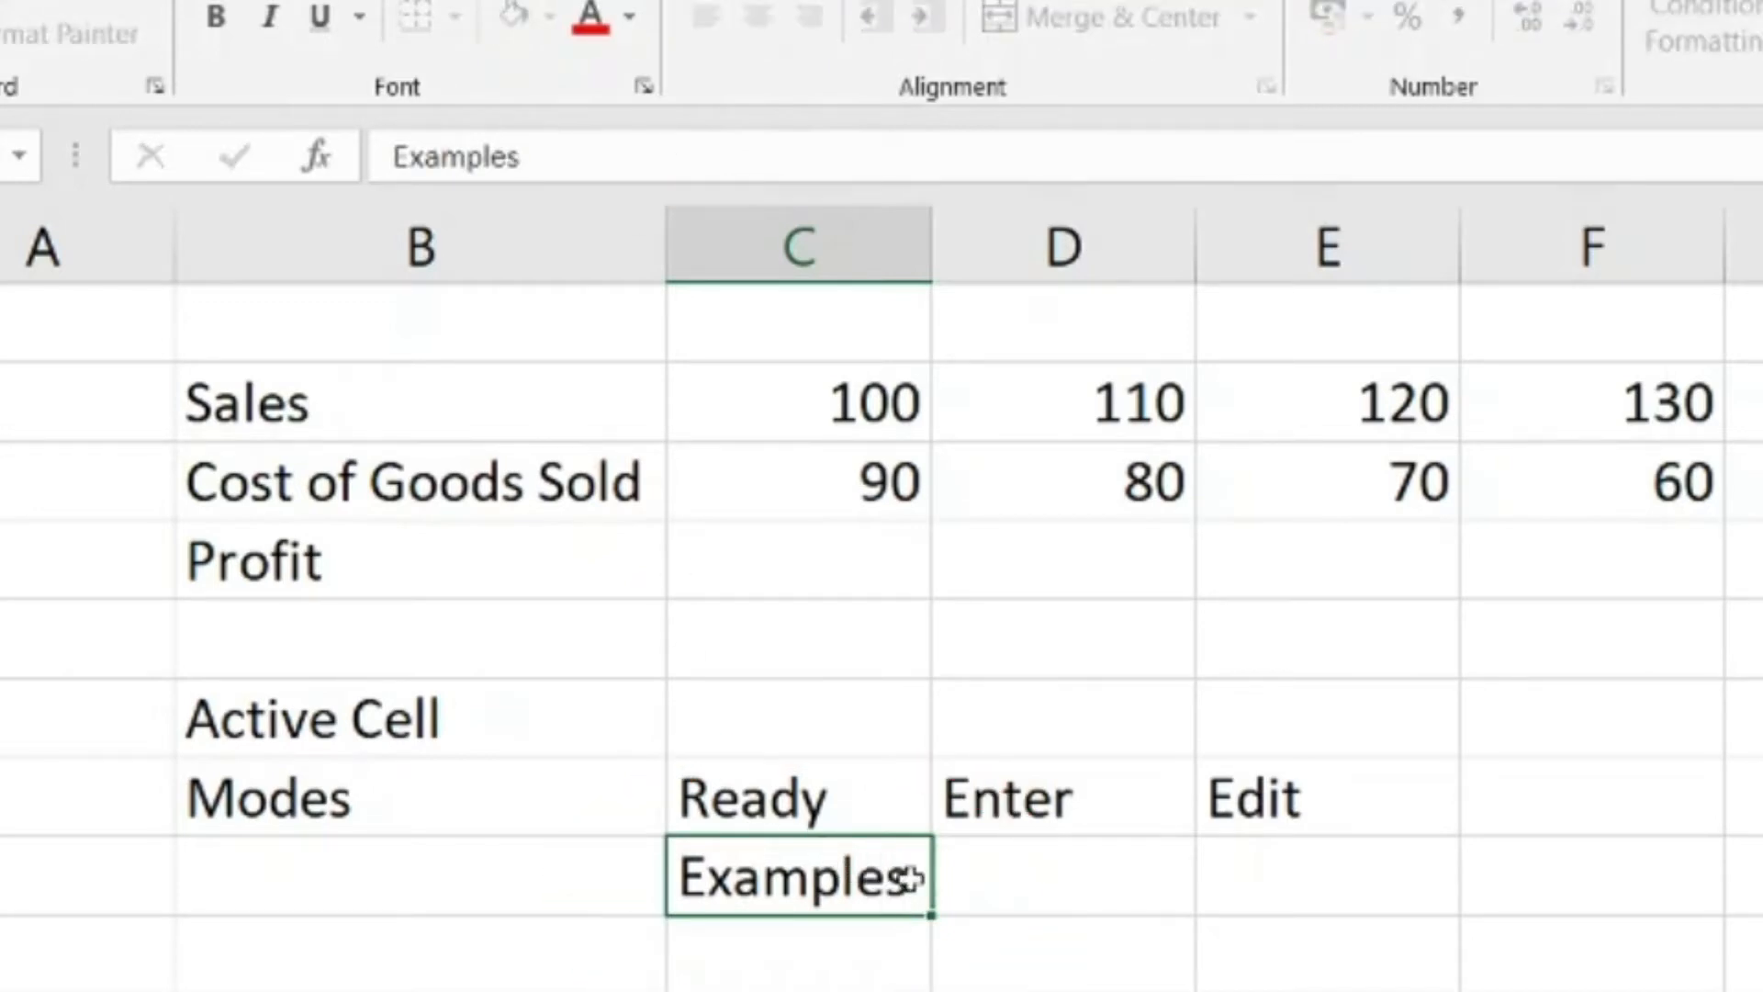
{"action": "key", "text": "Return"}
{"action": "left_click", "coordinate": [909, 877]}
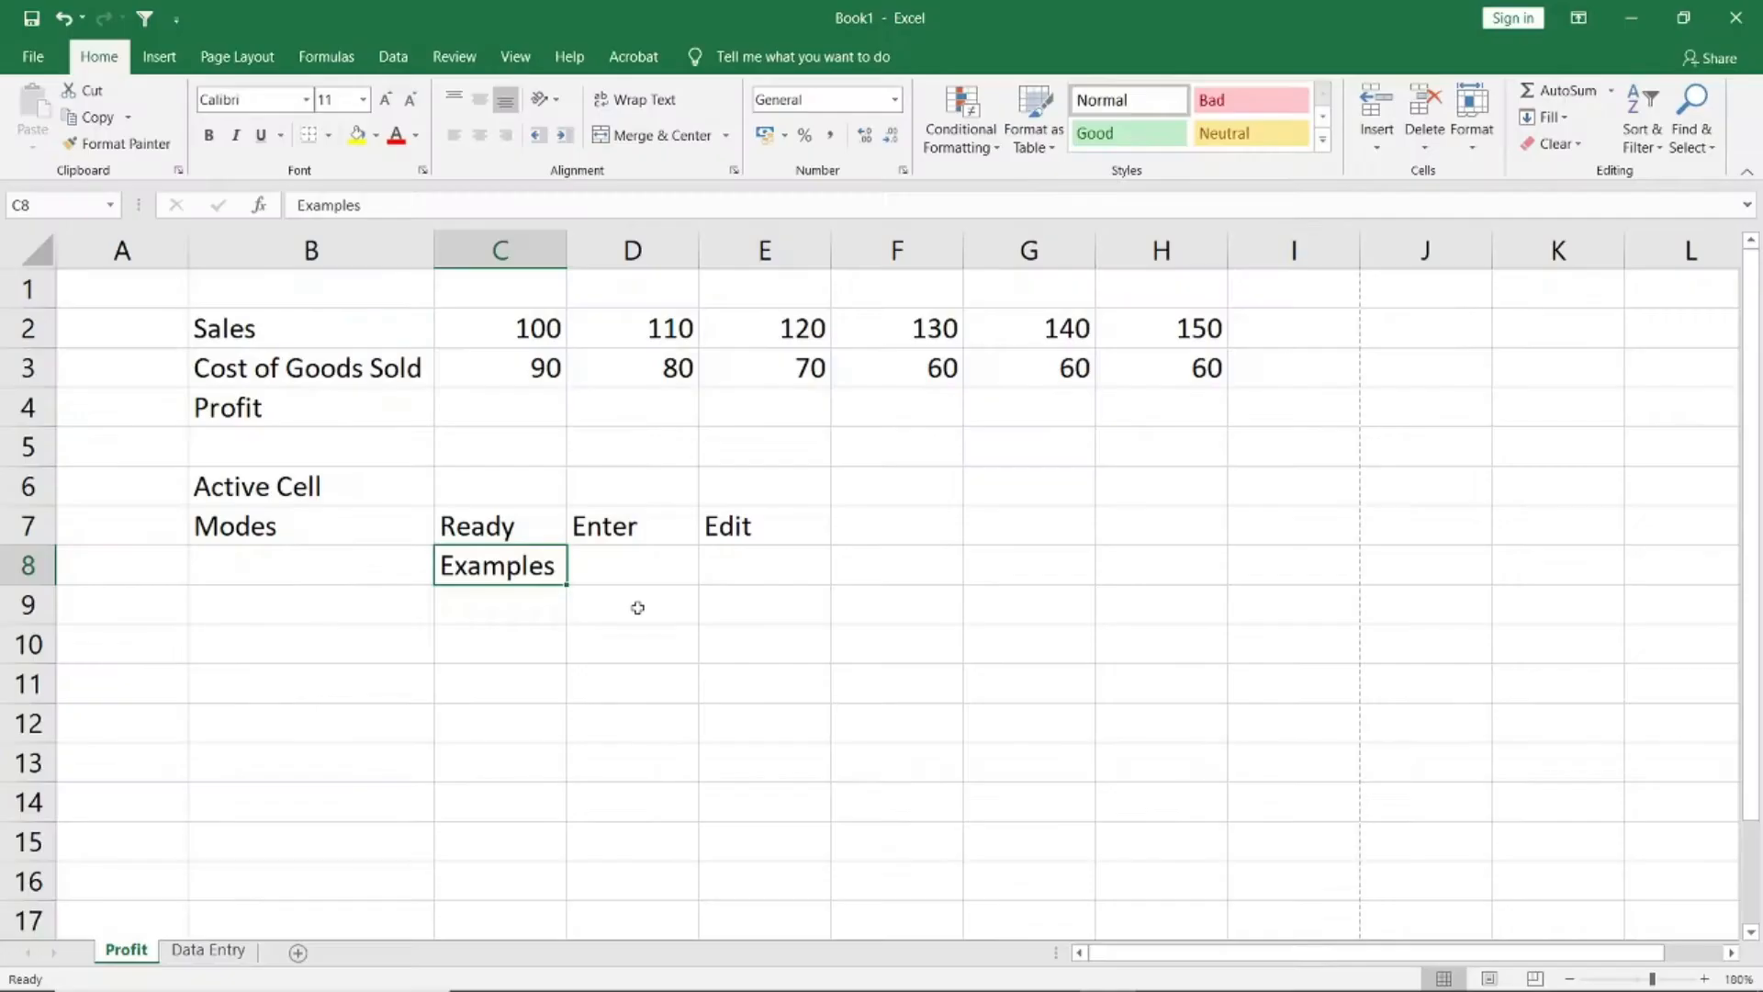
Remove the final "s" from the text in C8 so that it reads "Example"
{"action": "key", "text": "F2"}
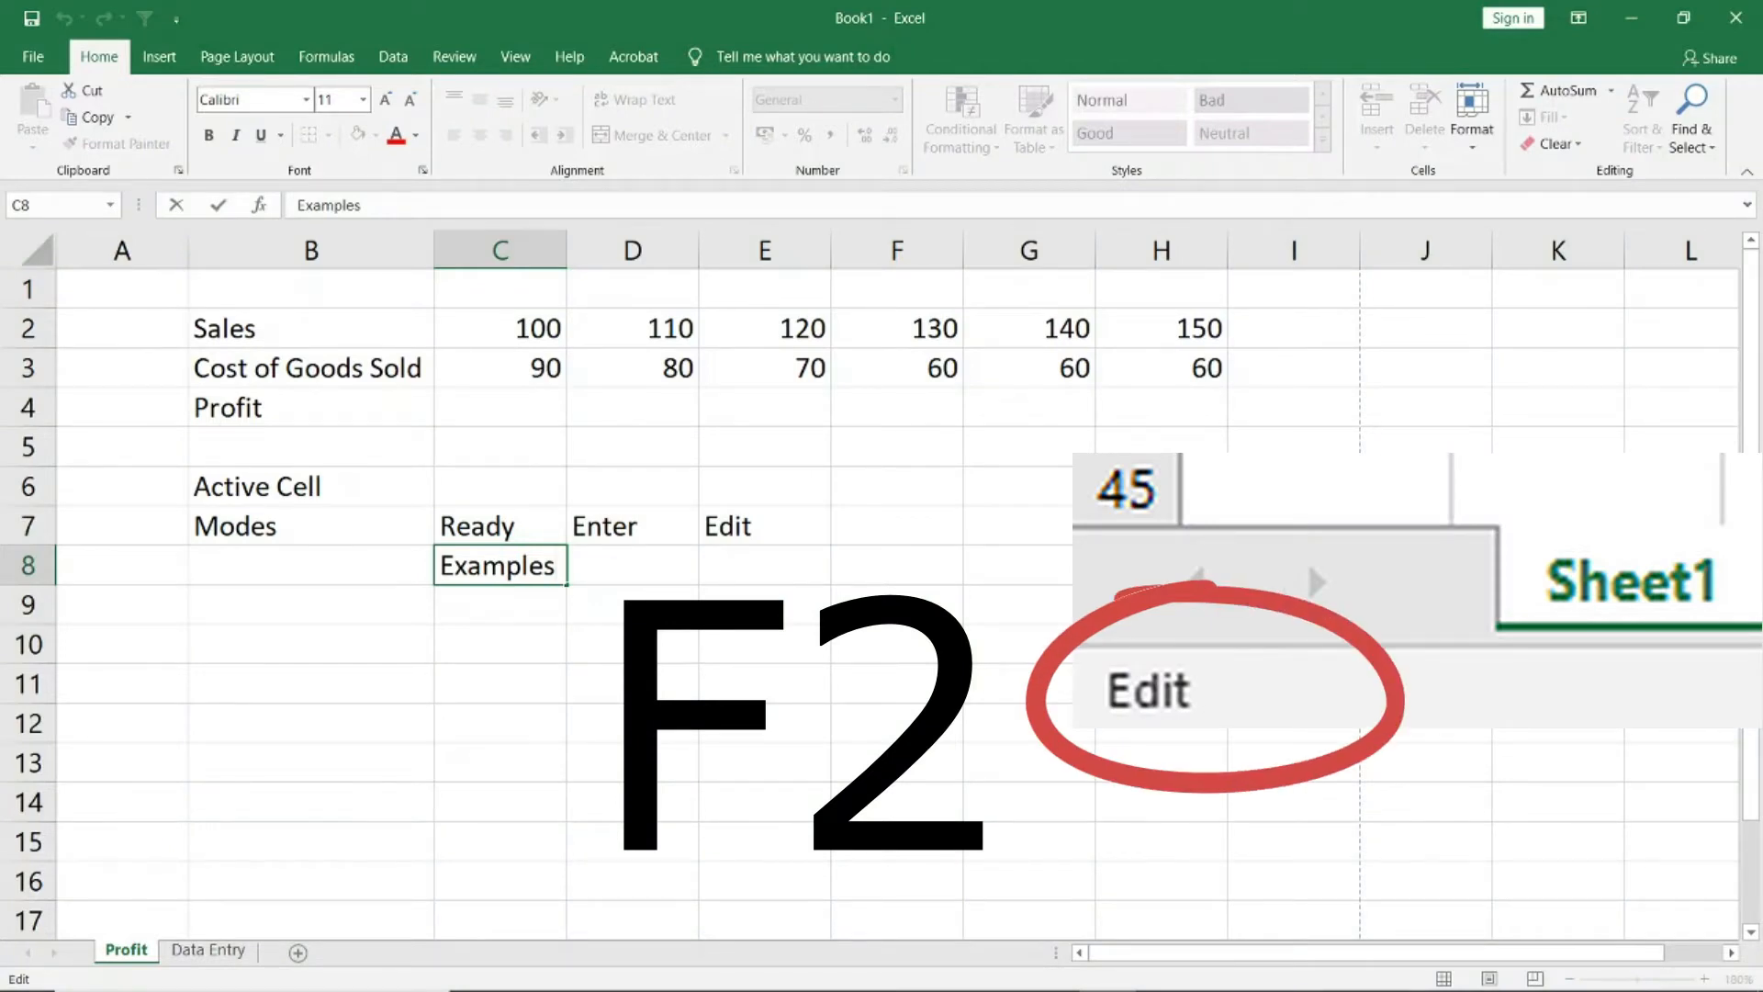
{"action": "key", "text": "BackSpace"}
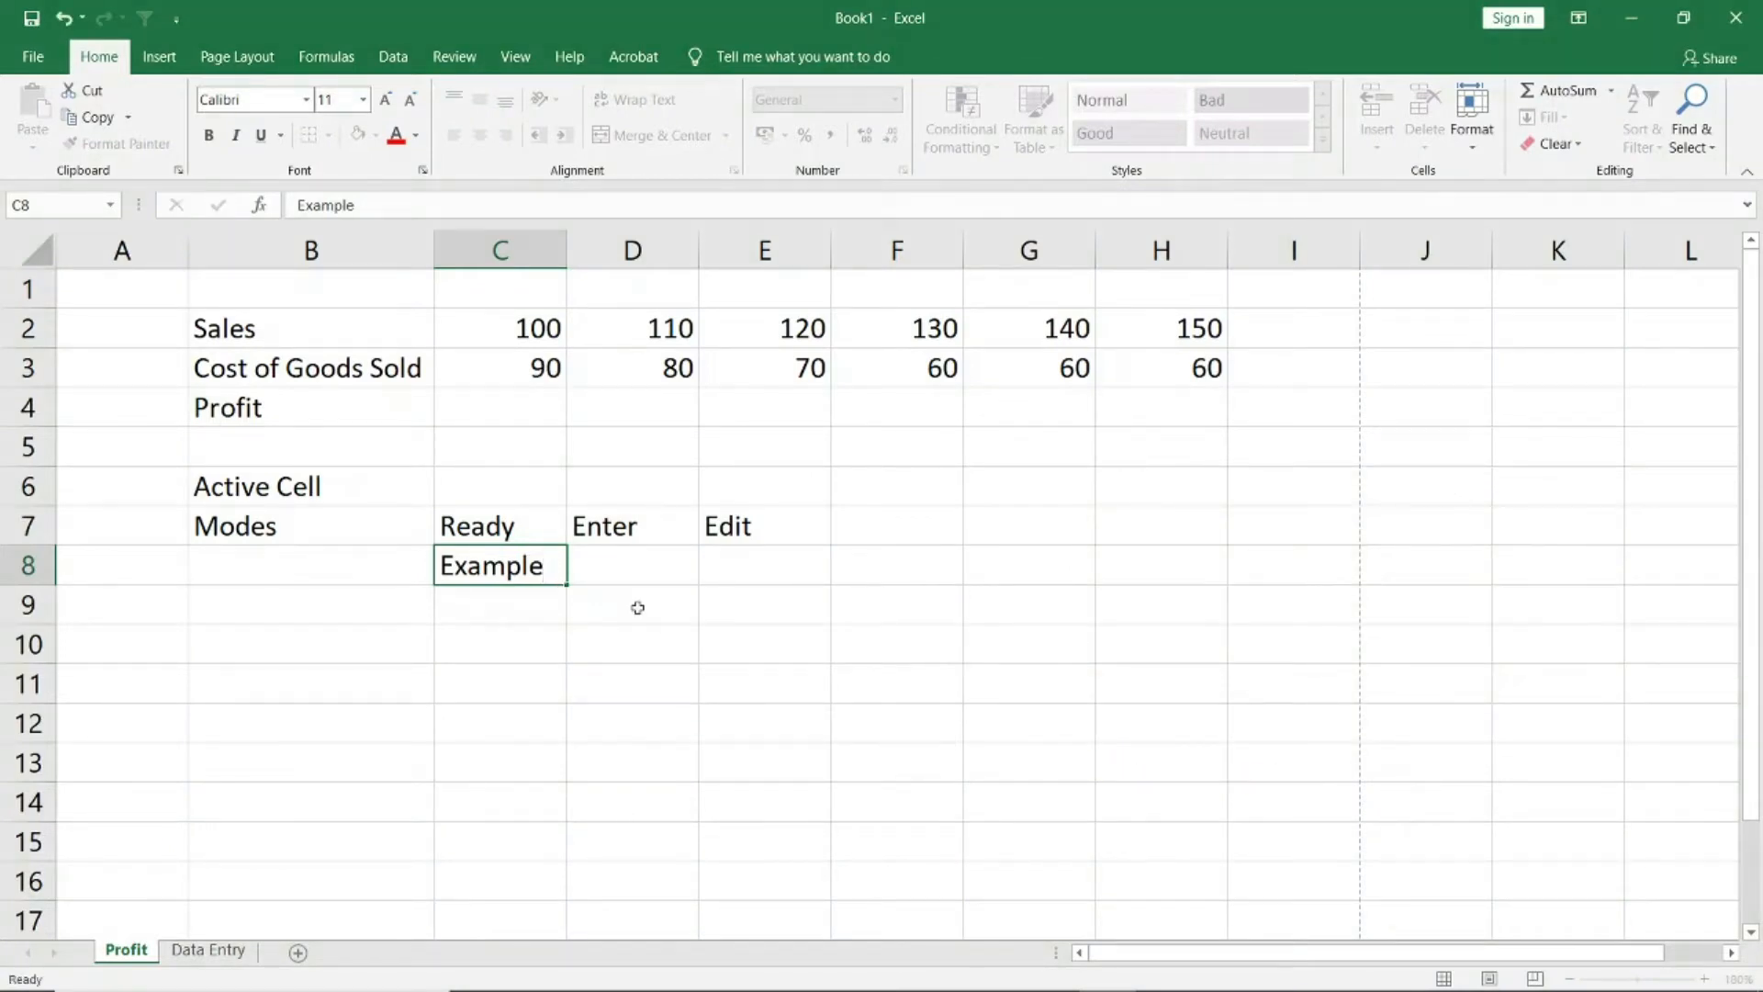
{"action": "key", "text": "Return"}
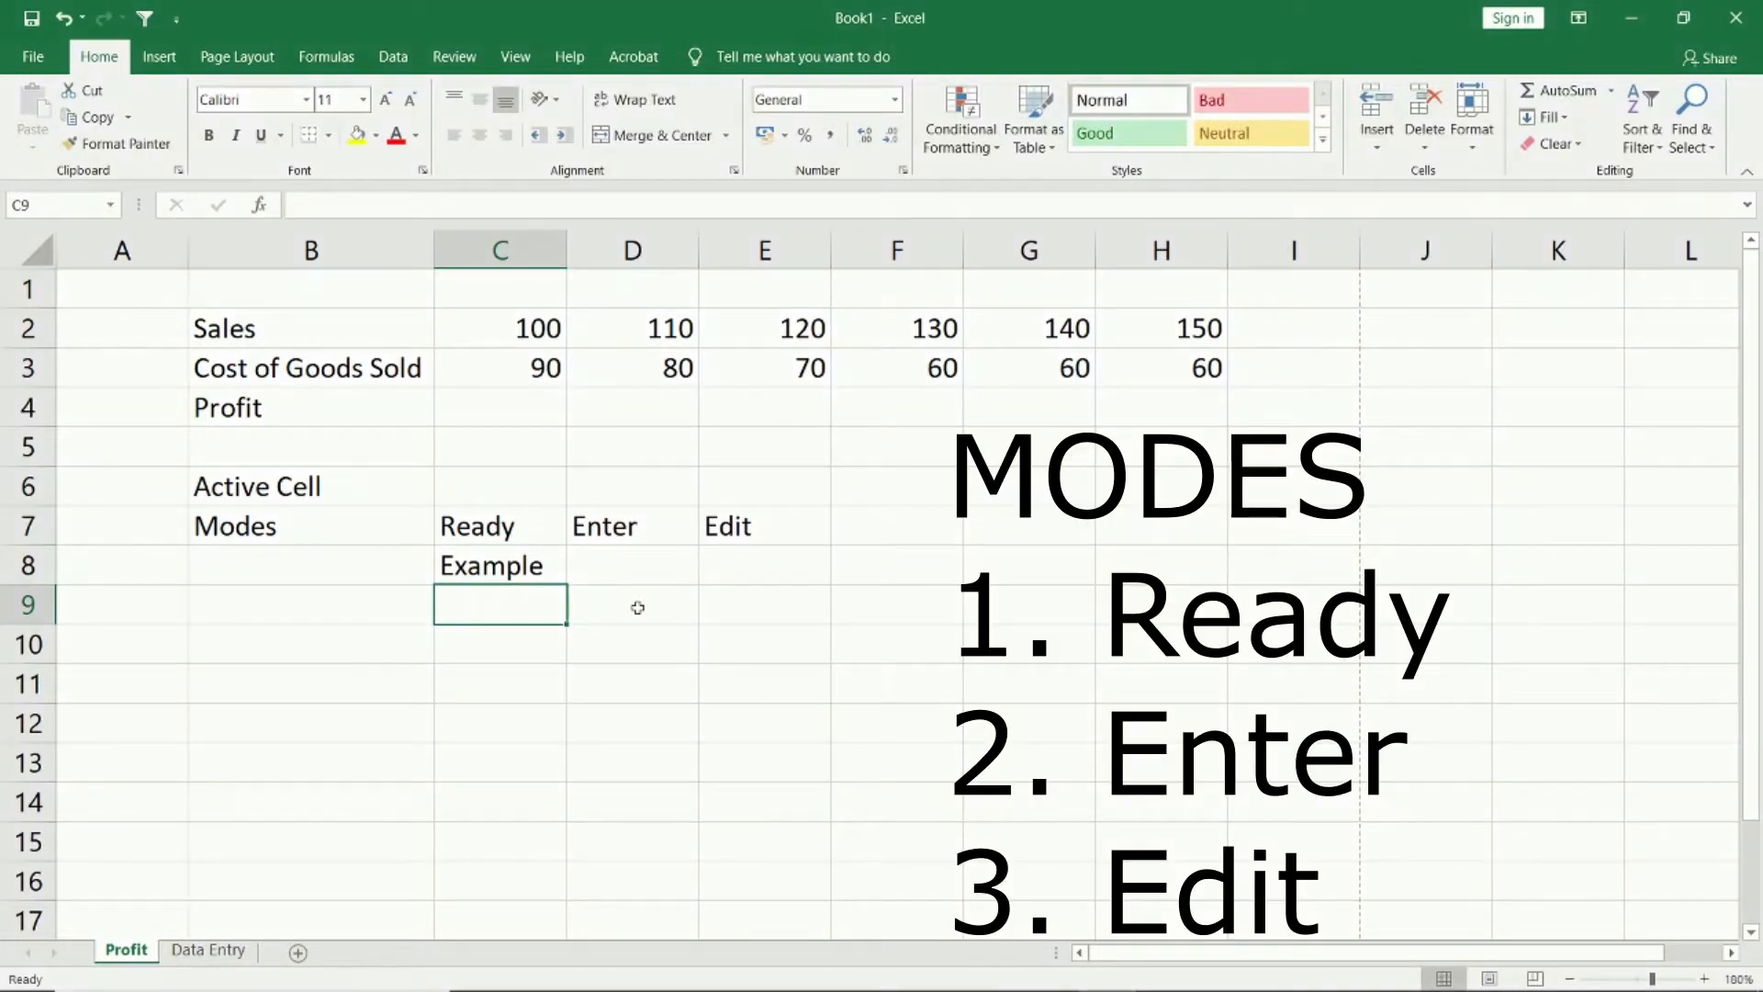
Clear the Active Cell and Modes notes, including the example text, from rows 6 to 8
{"action": "key", "text": "Up"}
{"action": "key", "text": "Left"}
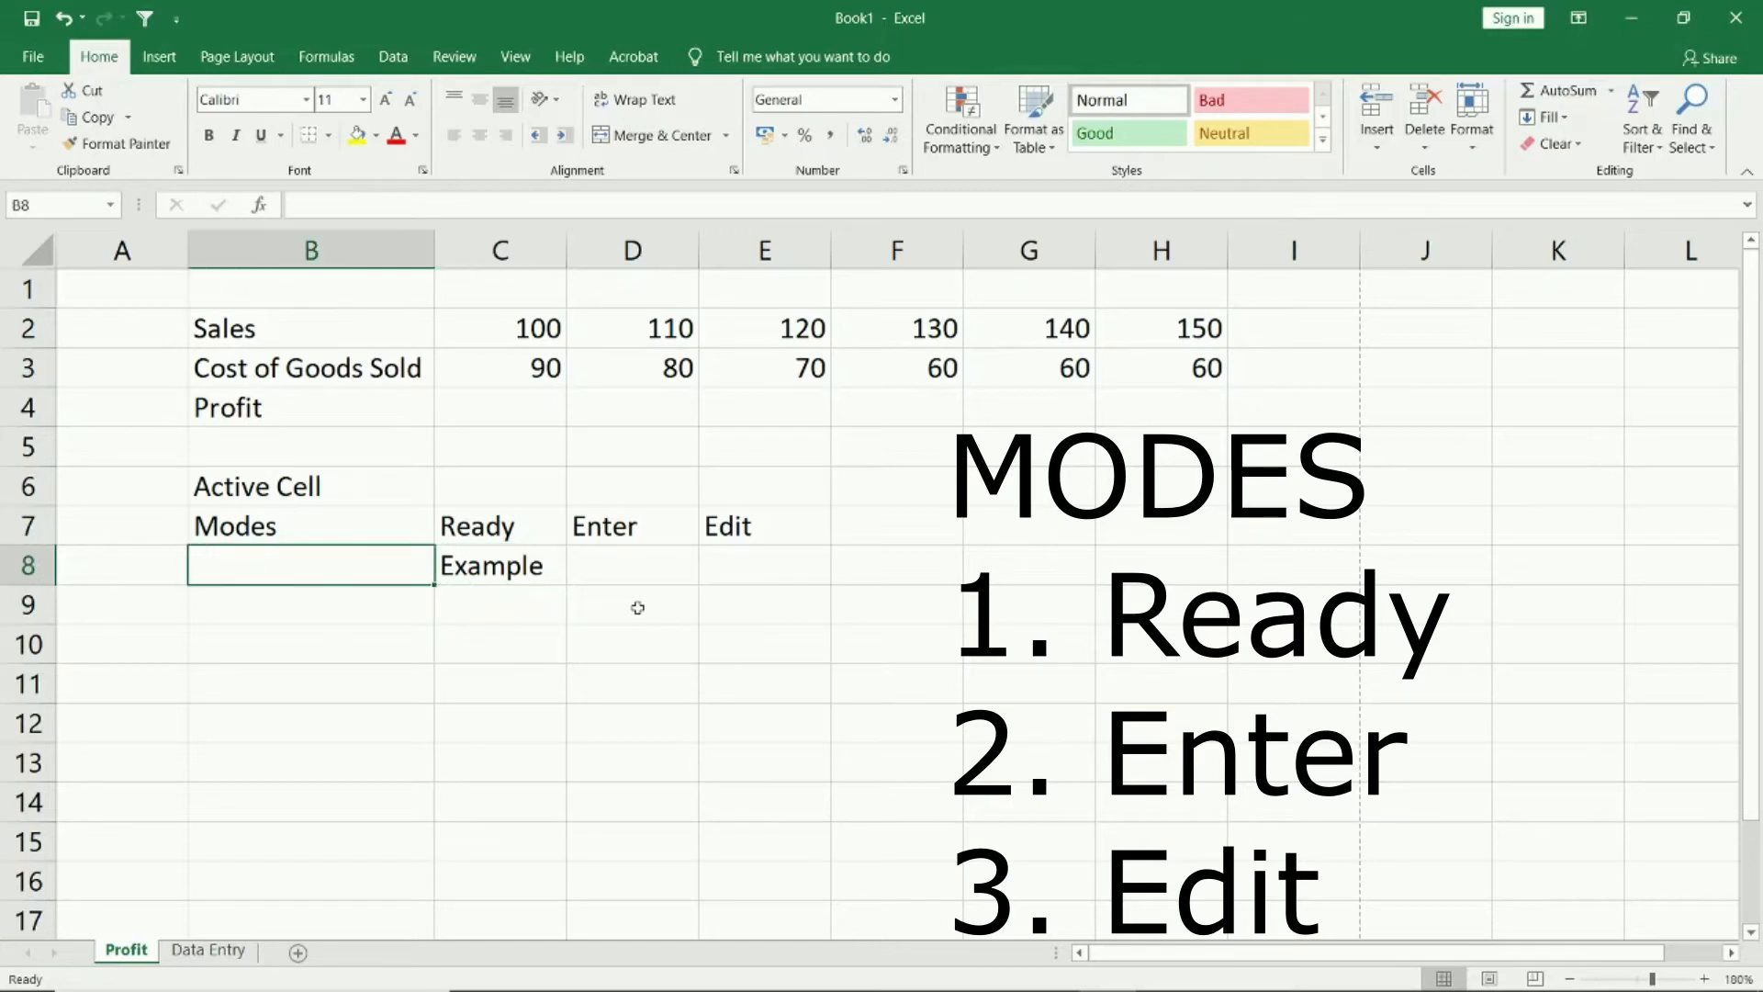
{"action": "key", "text": "Up"}
{"action": "key", "text": "shift+Down"}
{"action": "key", "text": "shift+Right"}
{"action": "key", "text": "shift+Right"}
{"action": "key", "text": "shift+Right"}
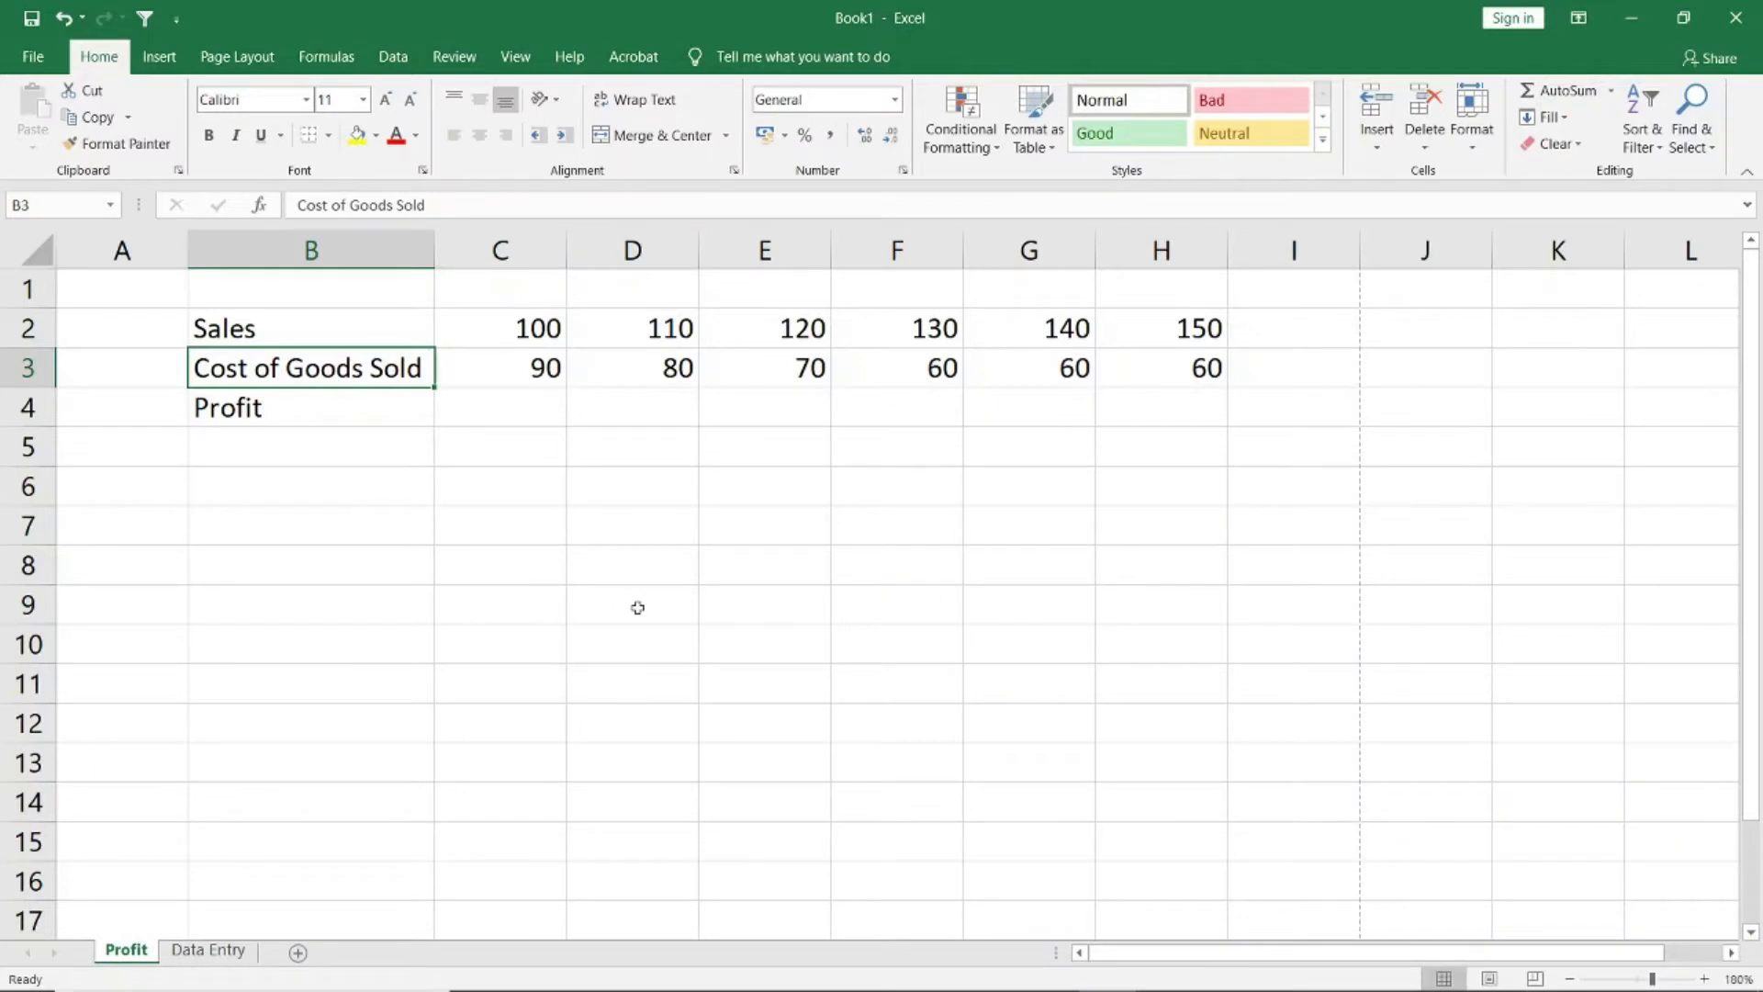
Examine the Sales and Cost of Goods Sold figures across columns C to H
{"action": "key", "text": "Up"}
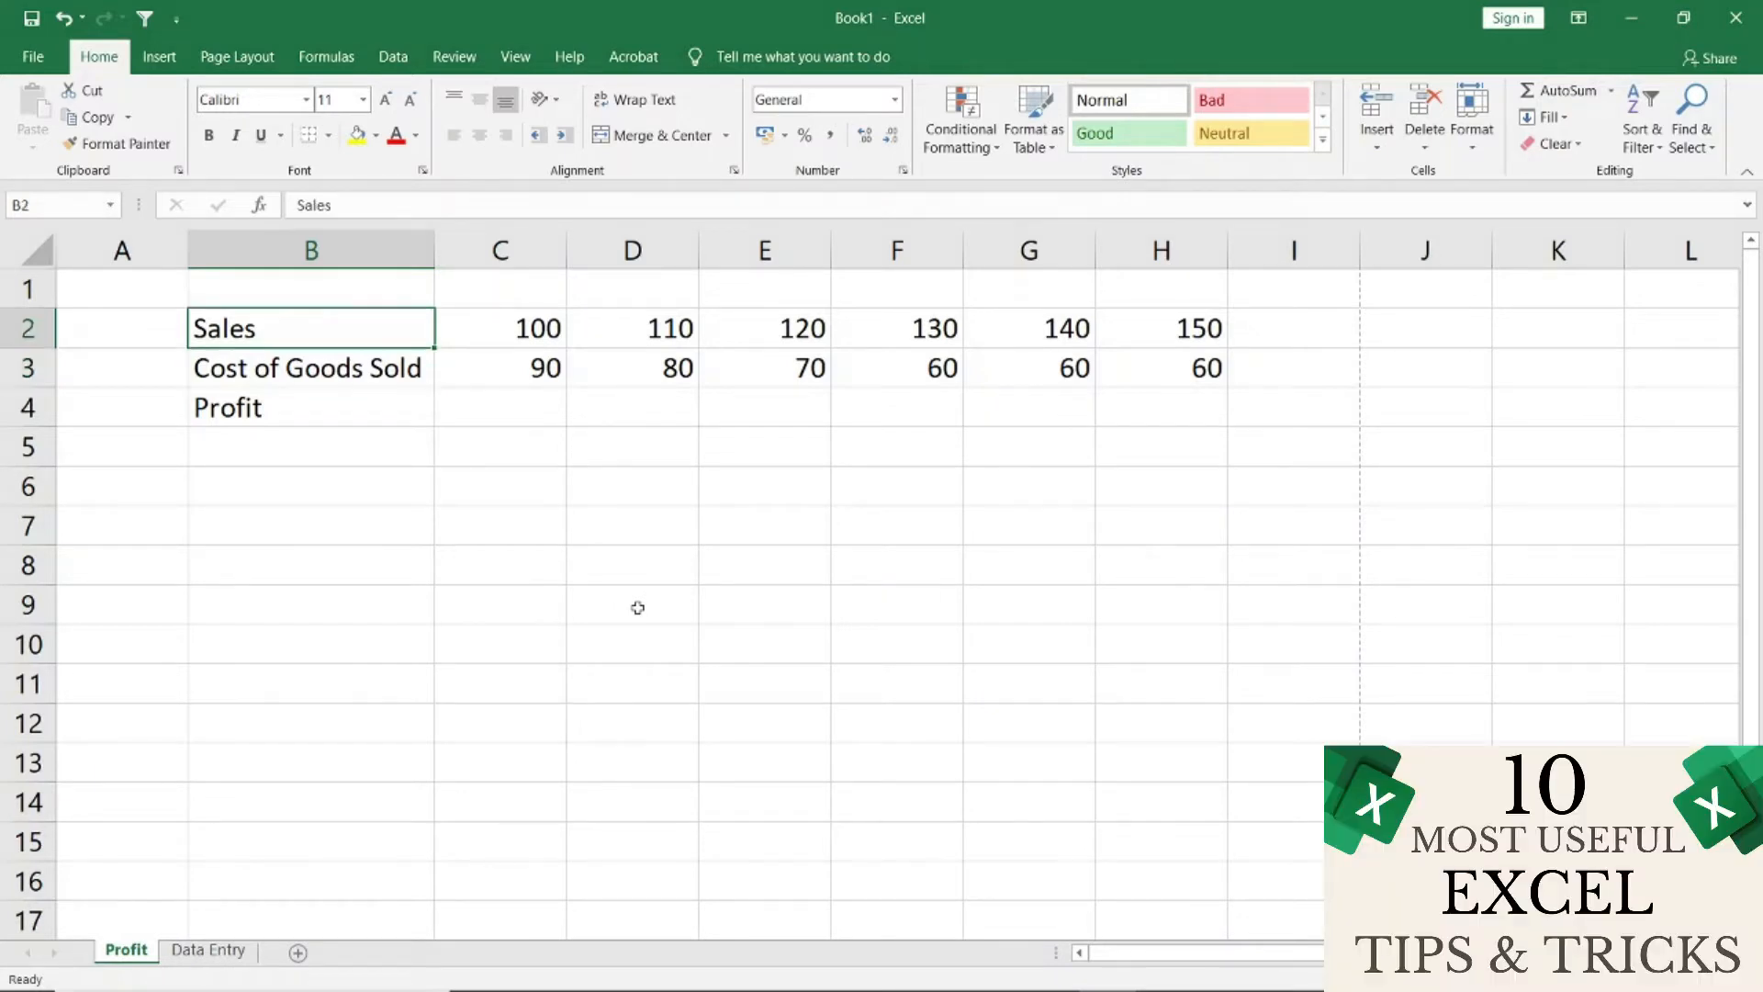
{"action": "key", "text": "Right"}
{"action": "key", "text": "Right"}
{"action": "key", "text": "Right"}
{"action": "key", "text": "Right"}
{"action": "key", "text": "Right"}
{"action": "key", "text": "Right"}
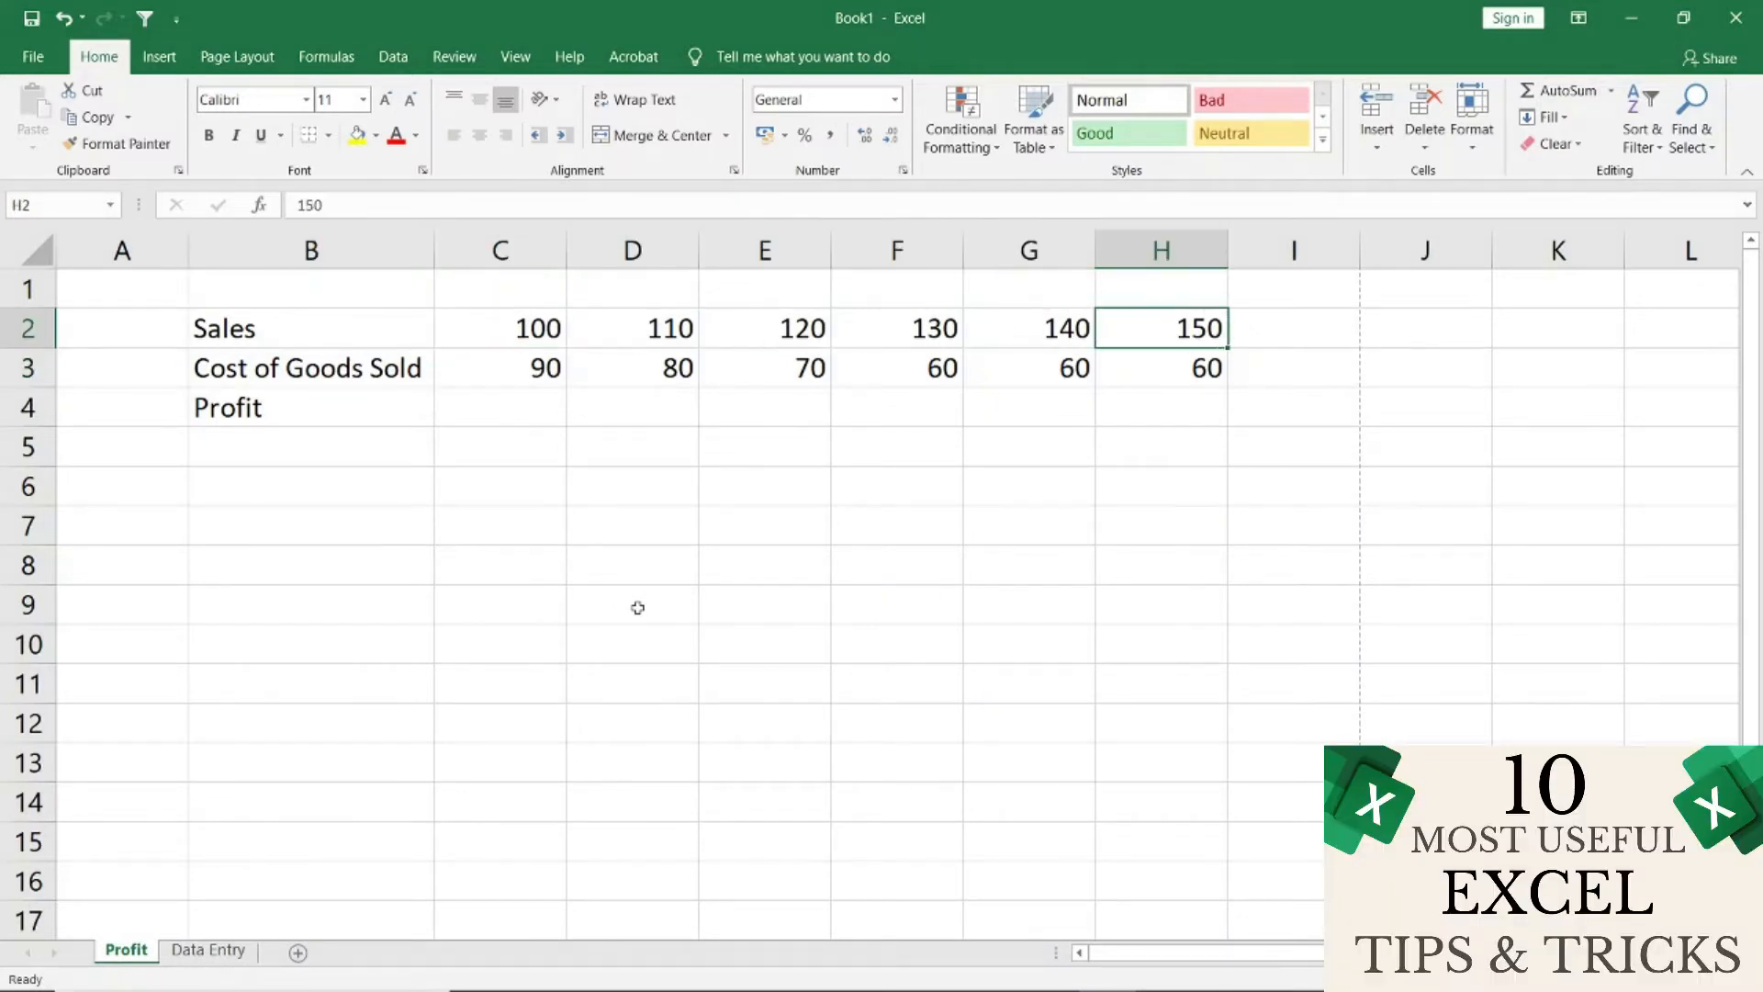
{"action": "key", "text": "Down"}
{"action": "key", "text": "Left"}
{"action": "key", "text": "Left"}
{"action": "key", "text": "Left"}
{"action": "key", "text": "Left"}
{"action": "key", "text": "Left"}
Calculate the first Profit value in C4 with the formula =C2-C3
{"action": "key", "text": "Down"}
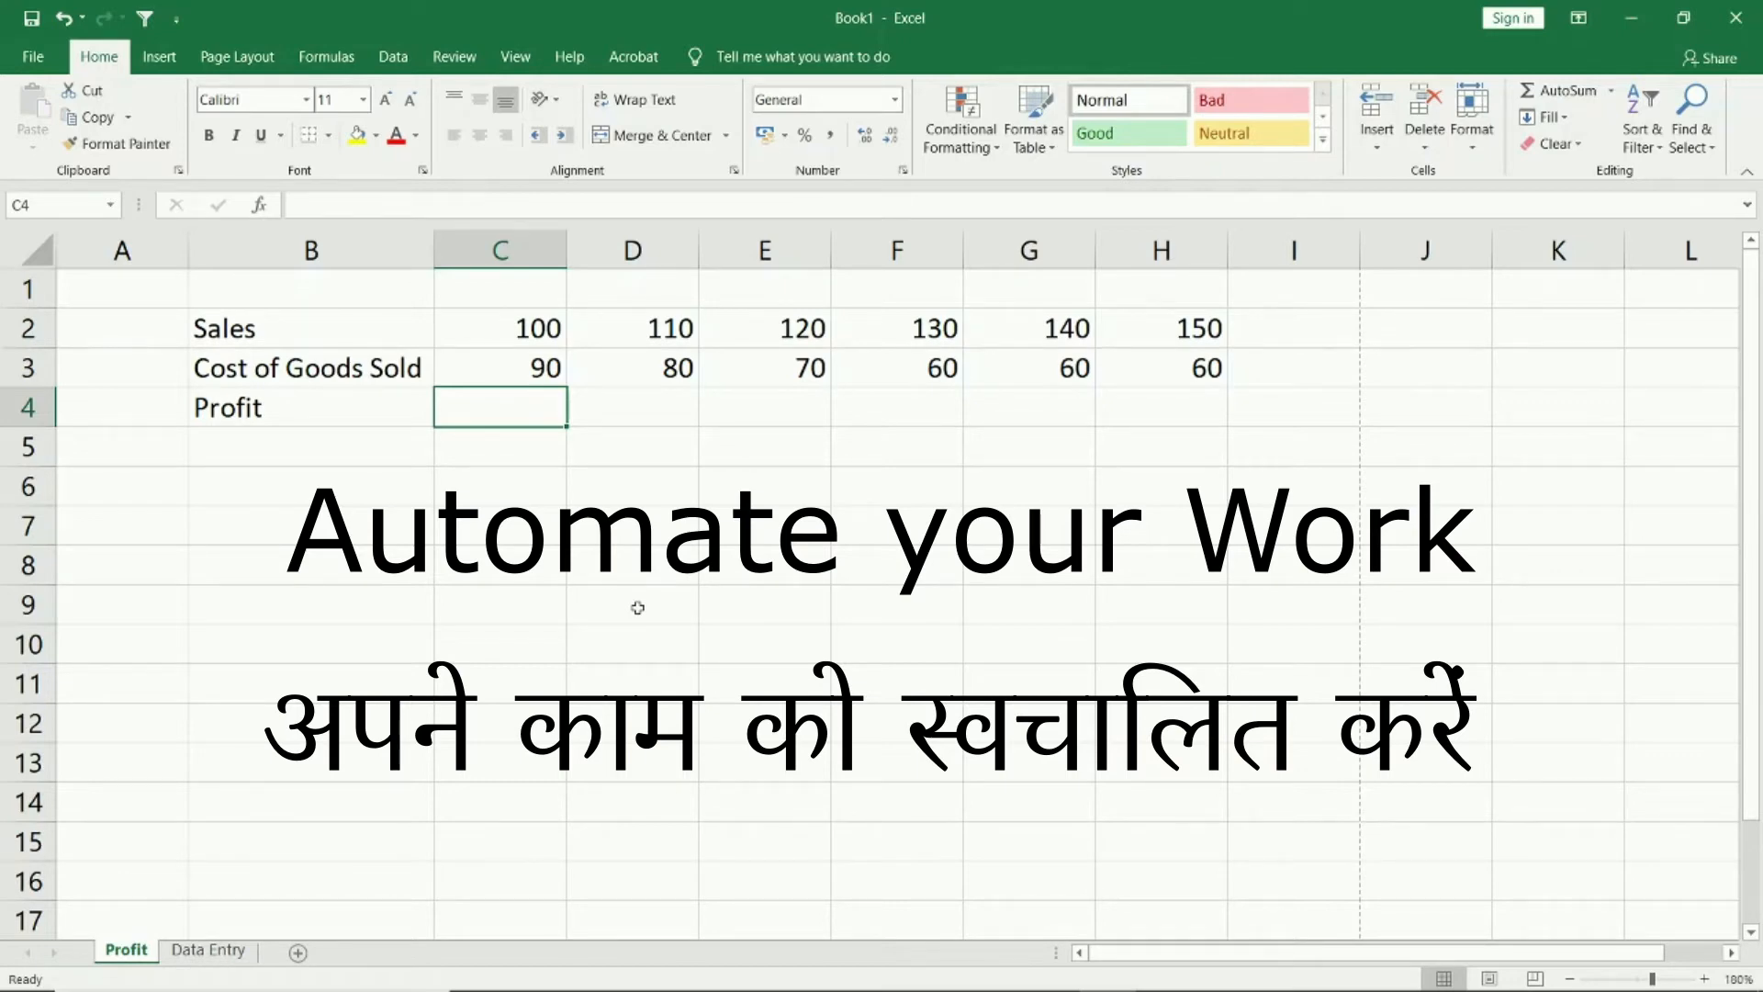
{"action": "type", "text": "="}
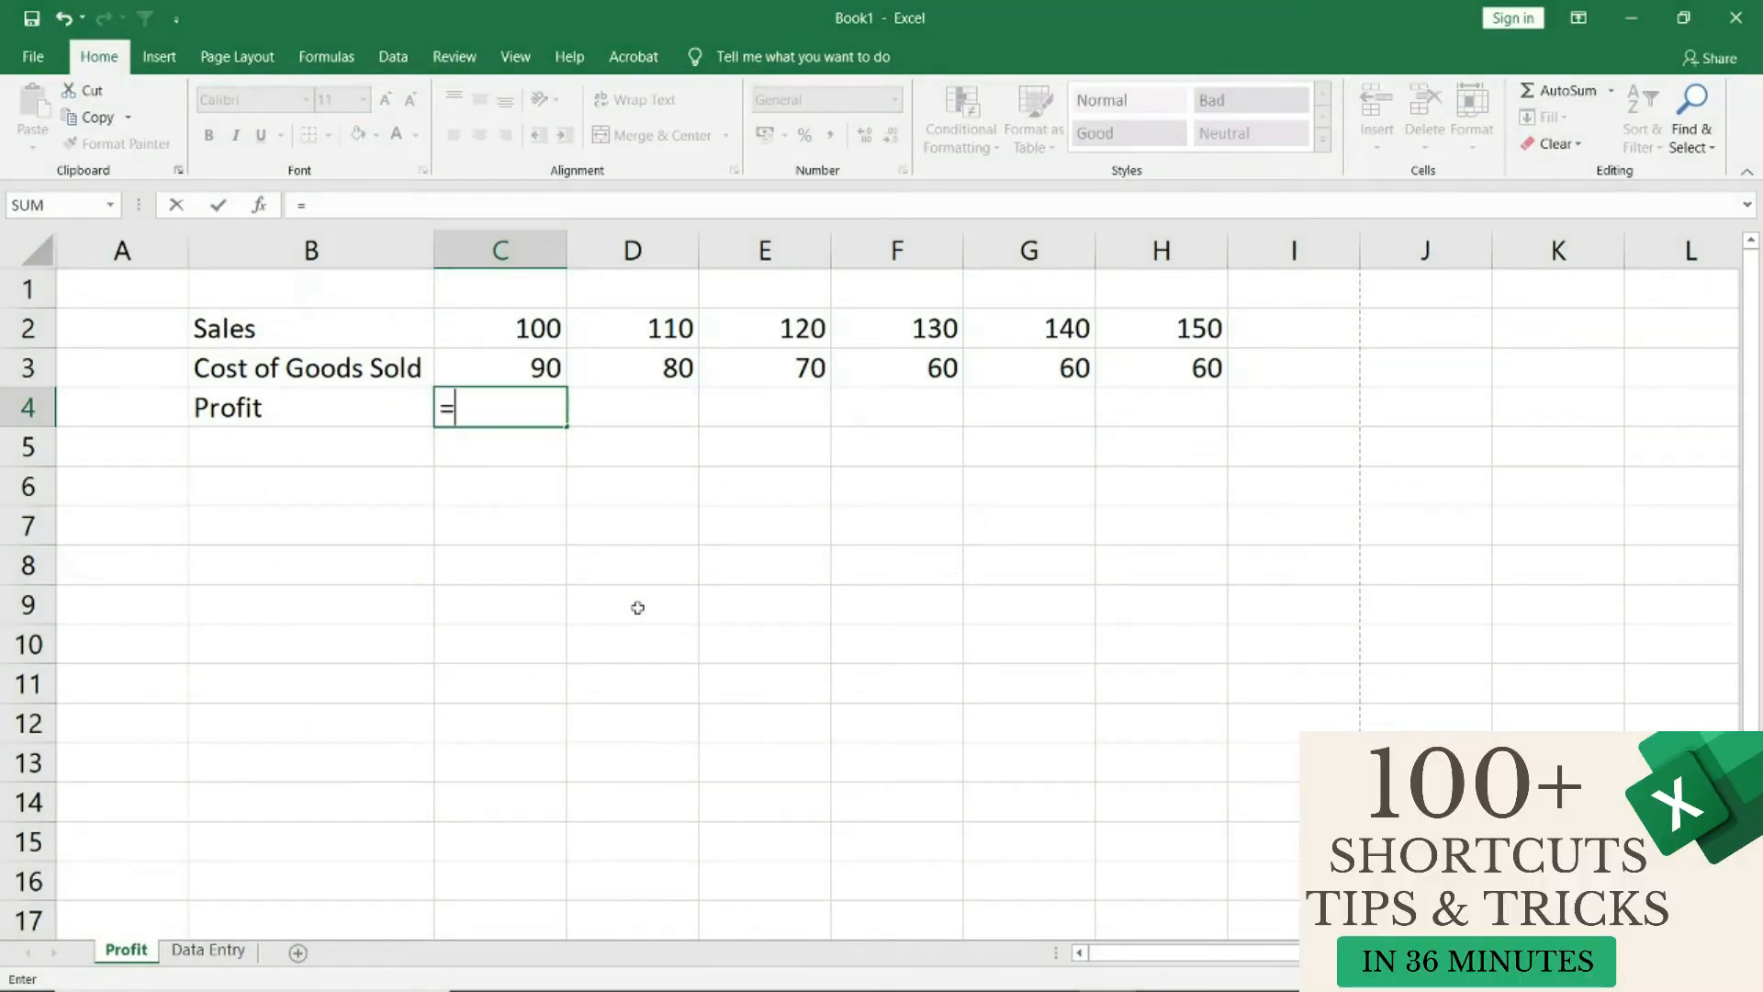
{"action": "key", "text": "Up"}
{"action": "key", "text": "Up"}
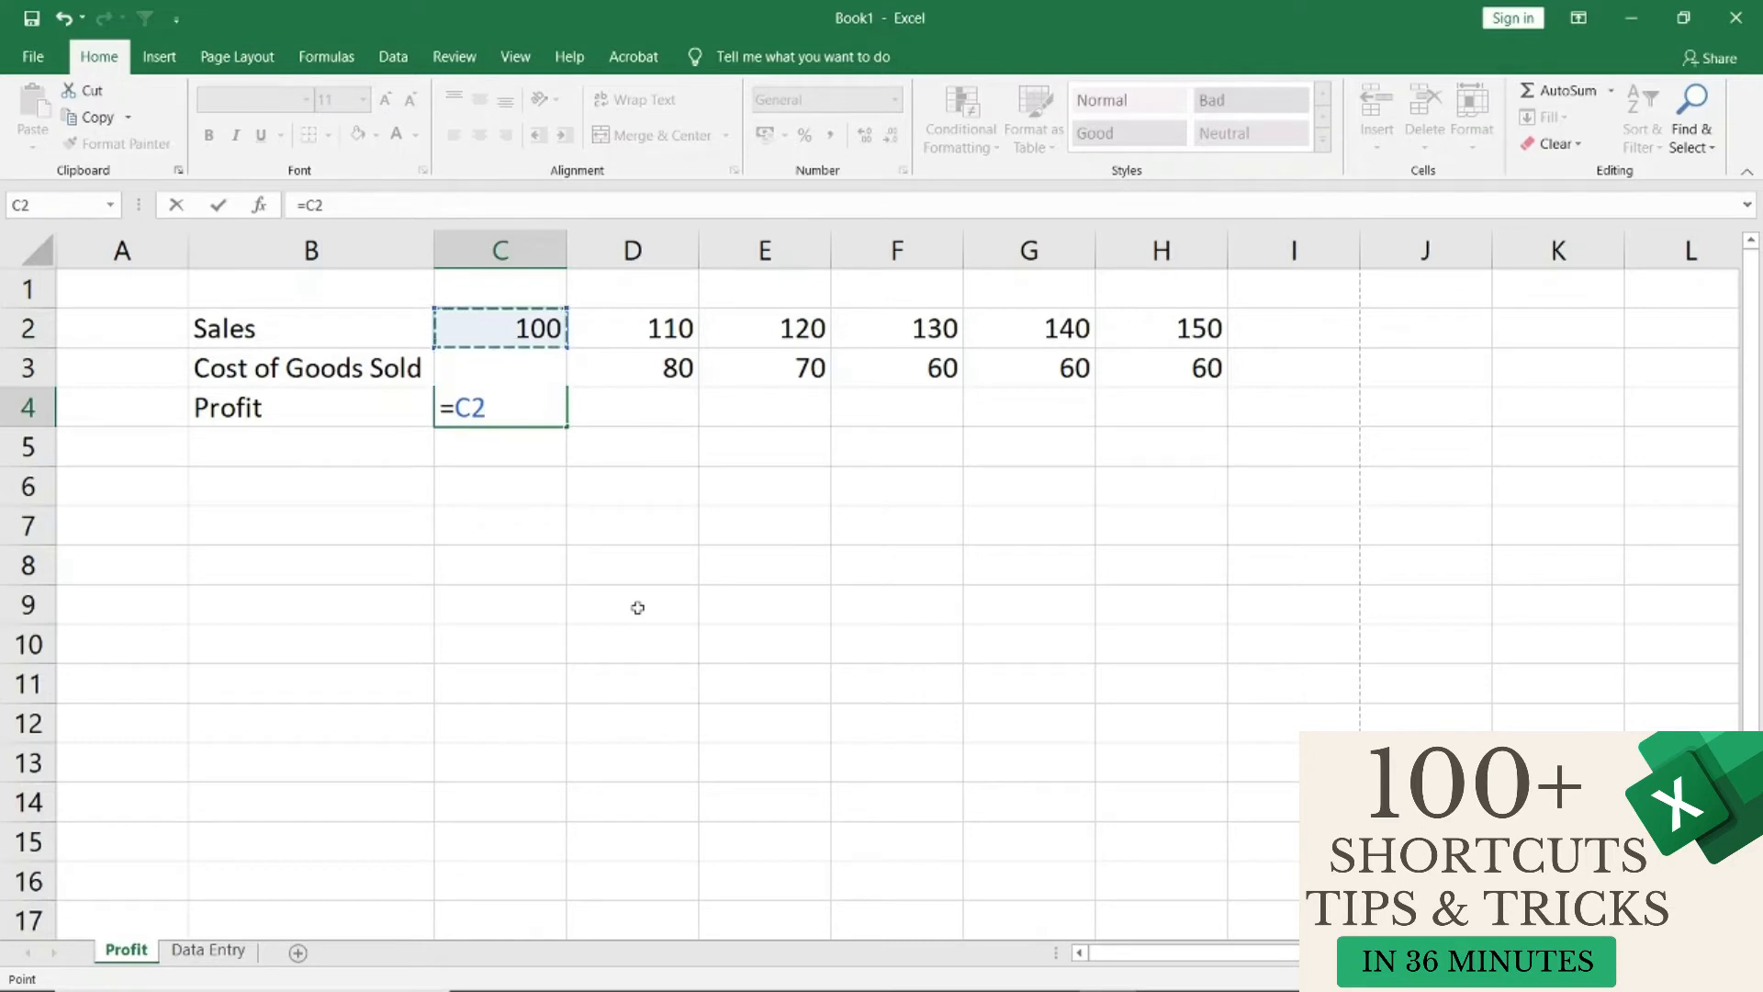
{"action": "type", "text": "-"}
{"action": "key", "text": "Up"}
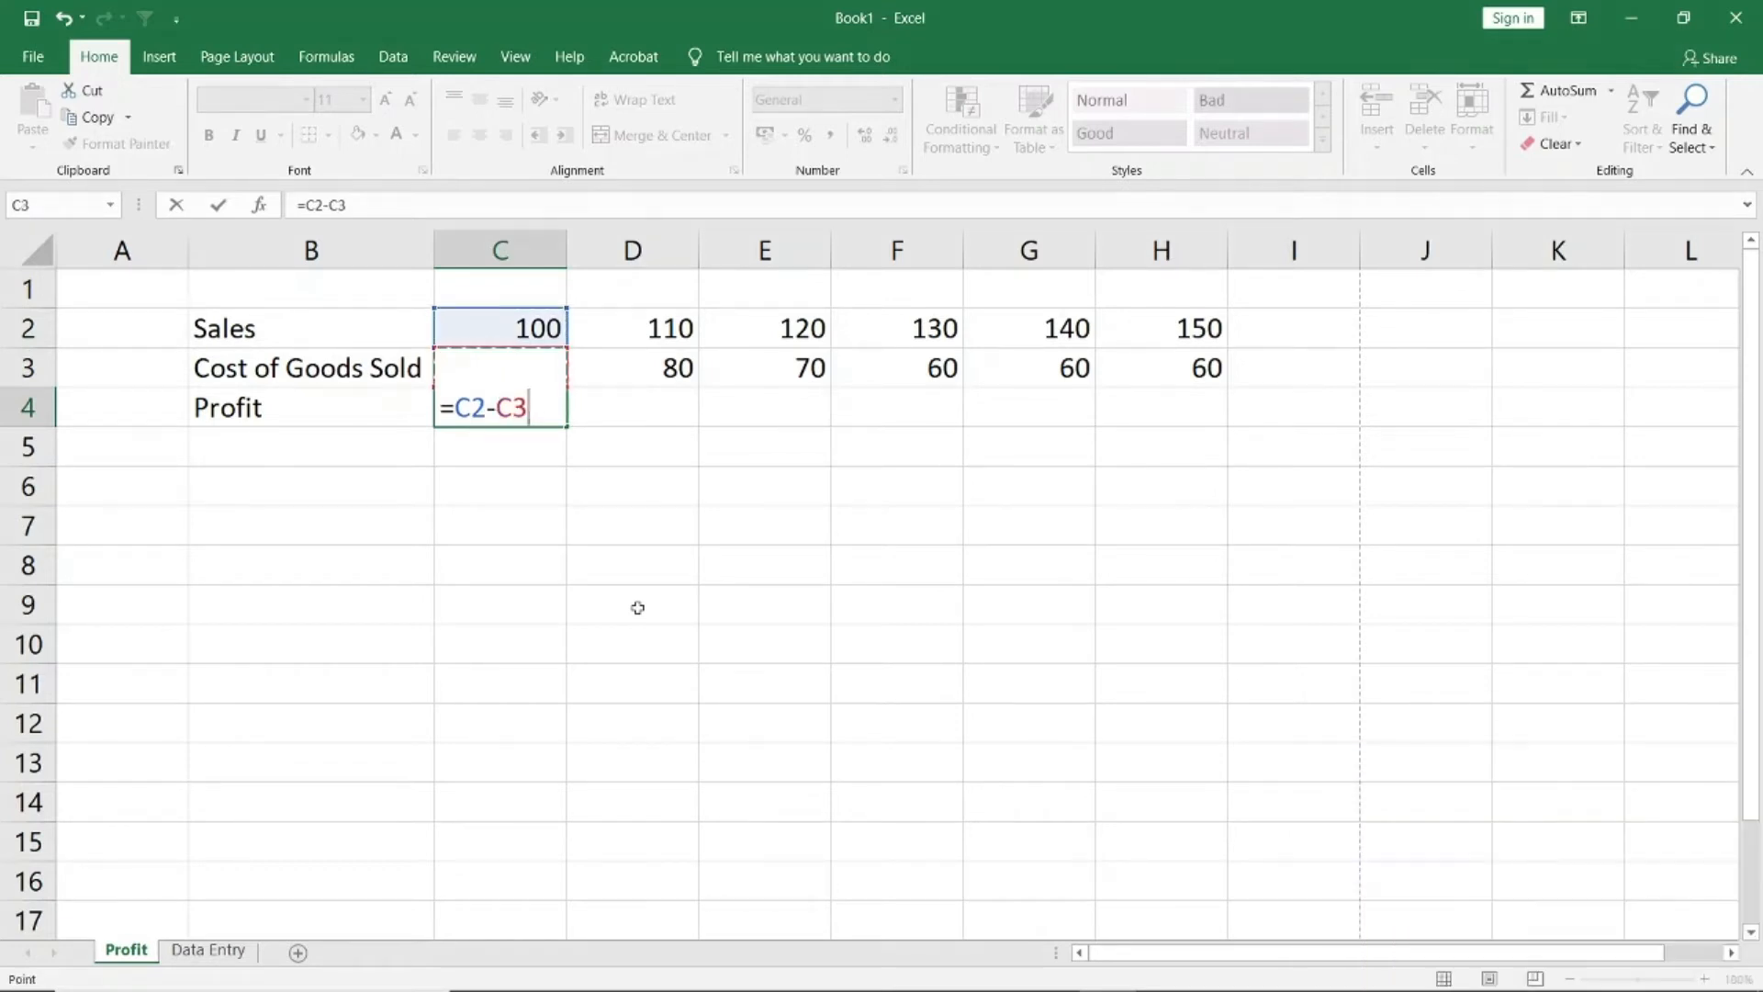
{"action": "key", "text": "Return"}
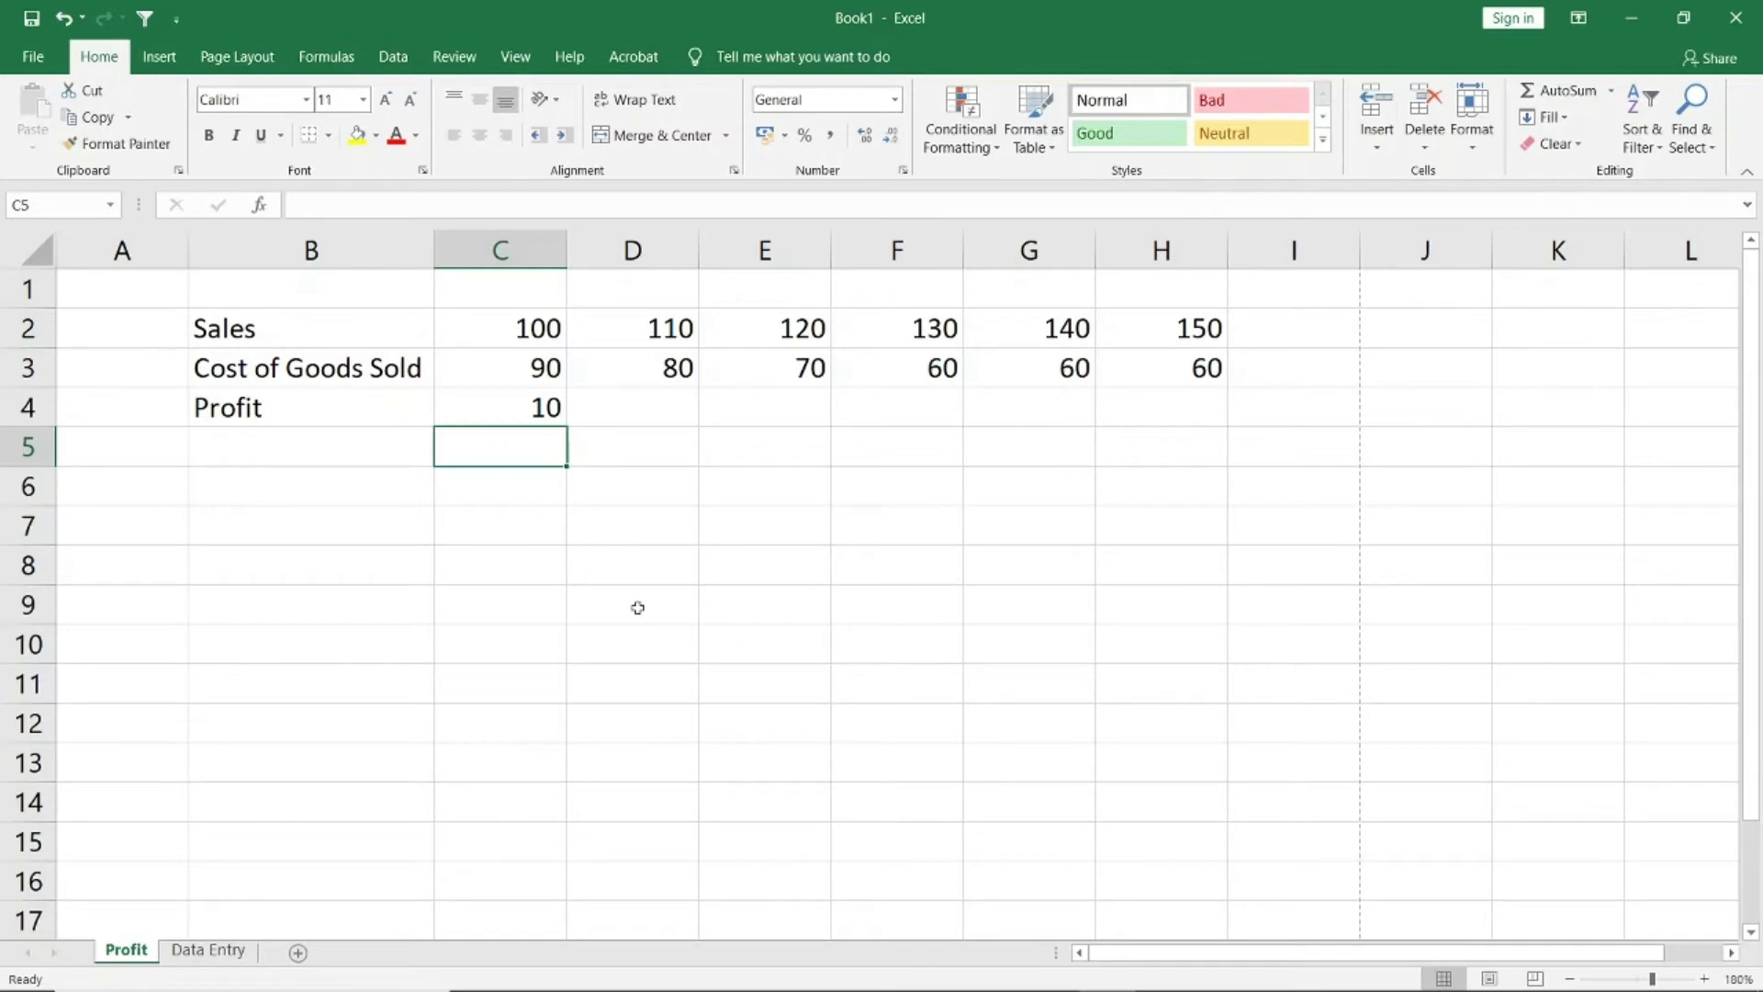
Fill the Profit formula from C4 across to H4 and check the formulas in C4 and D4
{"action": "key", "text": "Up"}
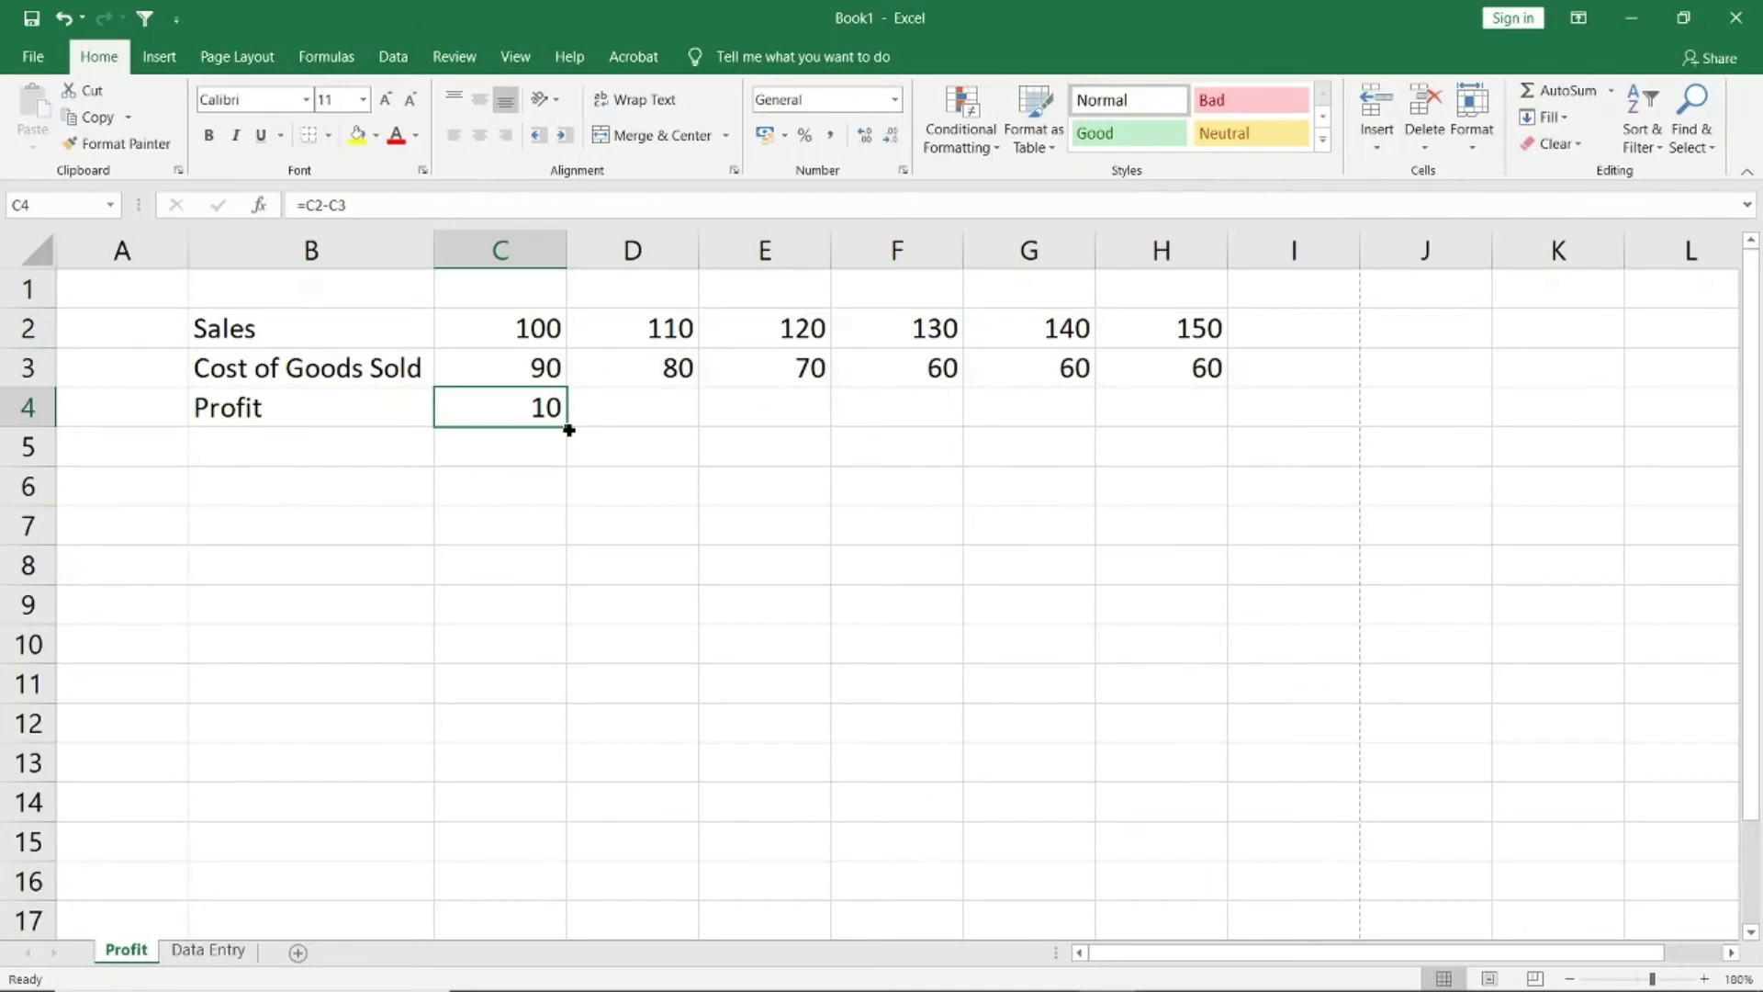
{"action": "left_click_drag", "start_coordinate": [568, 430], "coordinate": [1290, 415]}
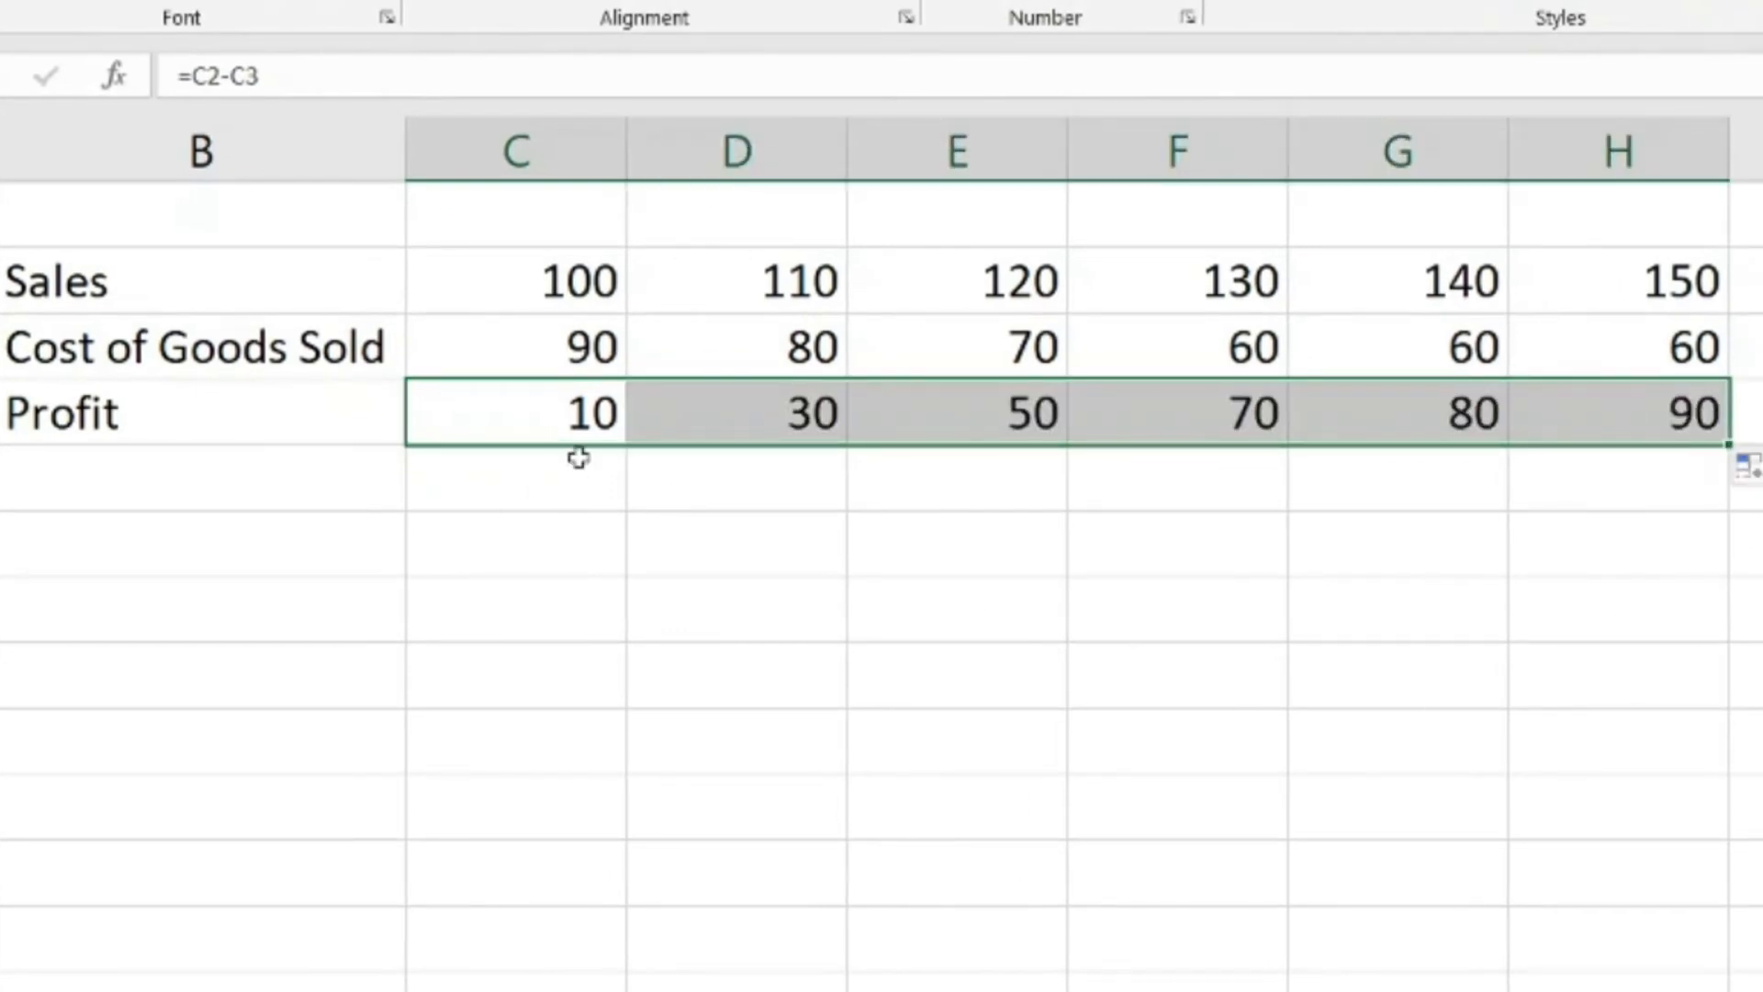
{"action": "left_click", "coordinate": [597, 429]}
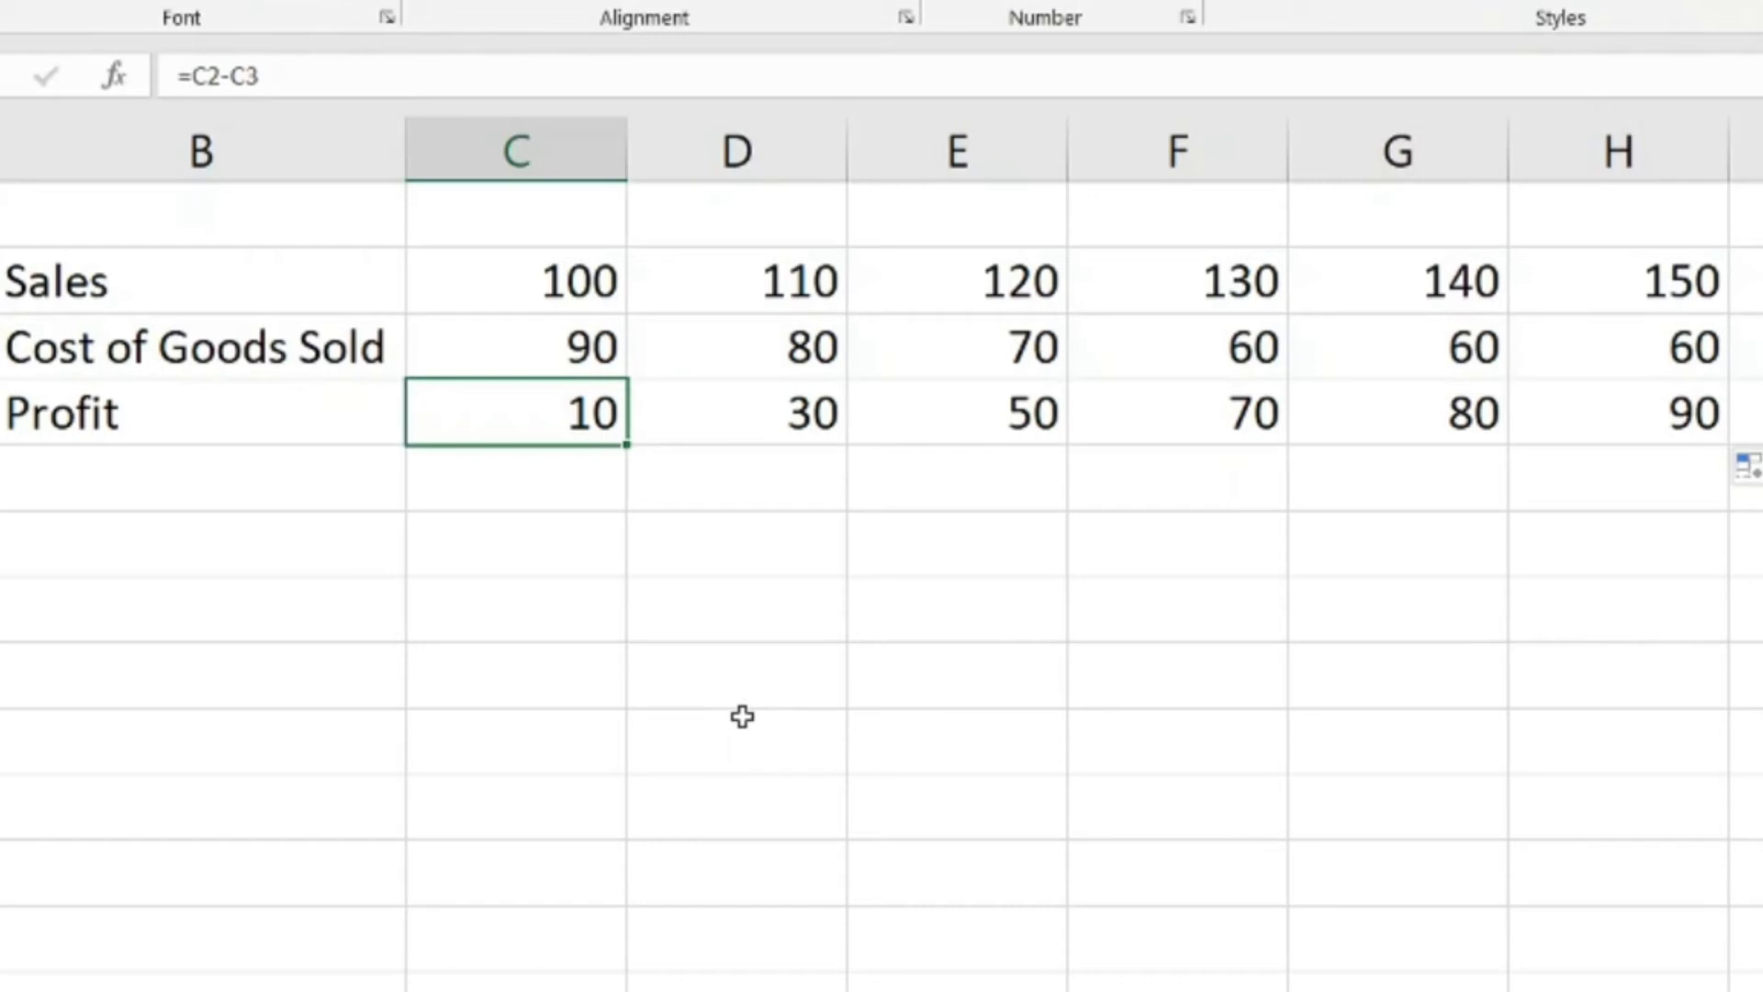
{"action": "key", "text": "Right"}
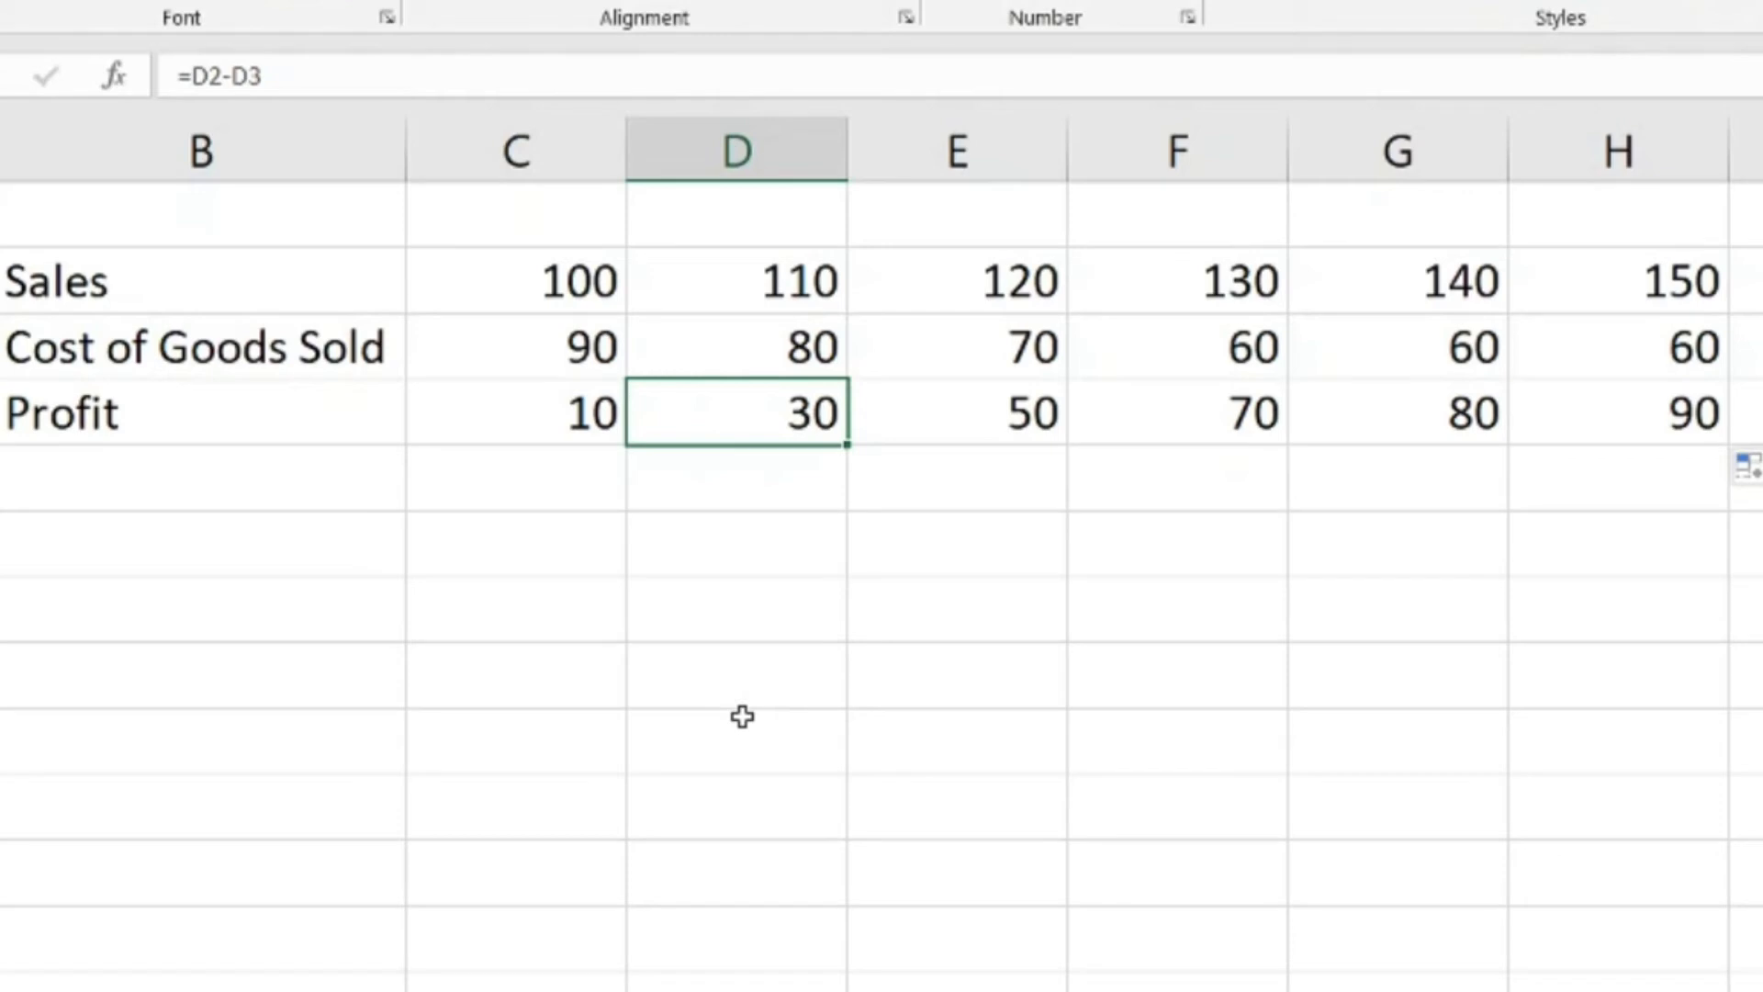
Enter "April" as the column heading in C1, above the first Sales figure
{"action": "key", "text": "Left"}
{"action": "key", "text": "Up"}
{"action": "key", "text": "Up"}
{"action": "key", "text": "Up"}
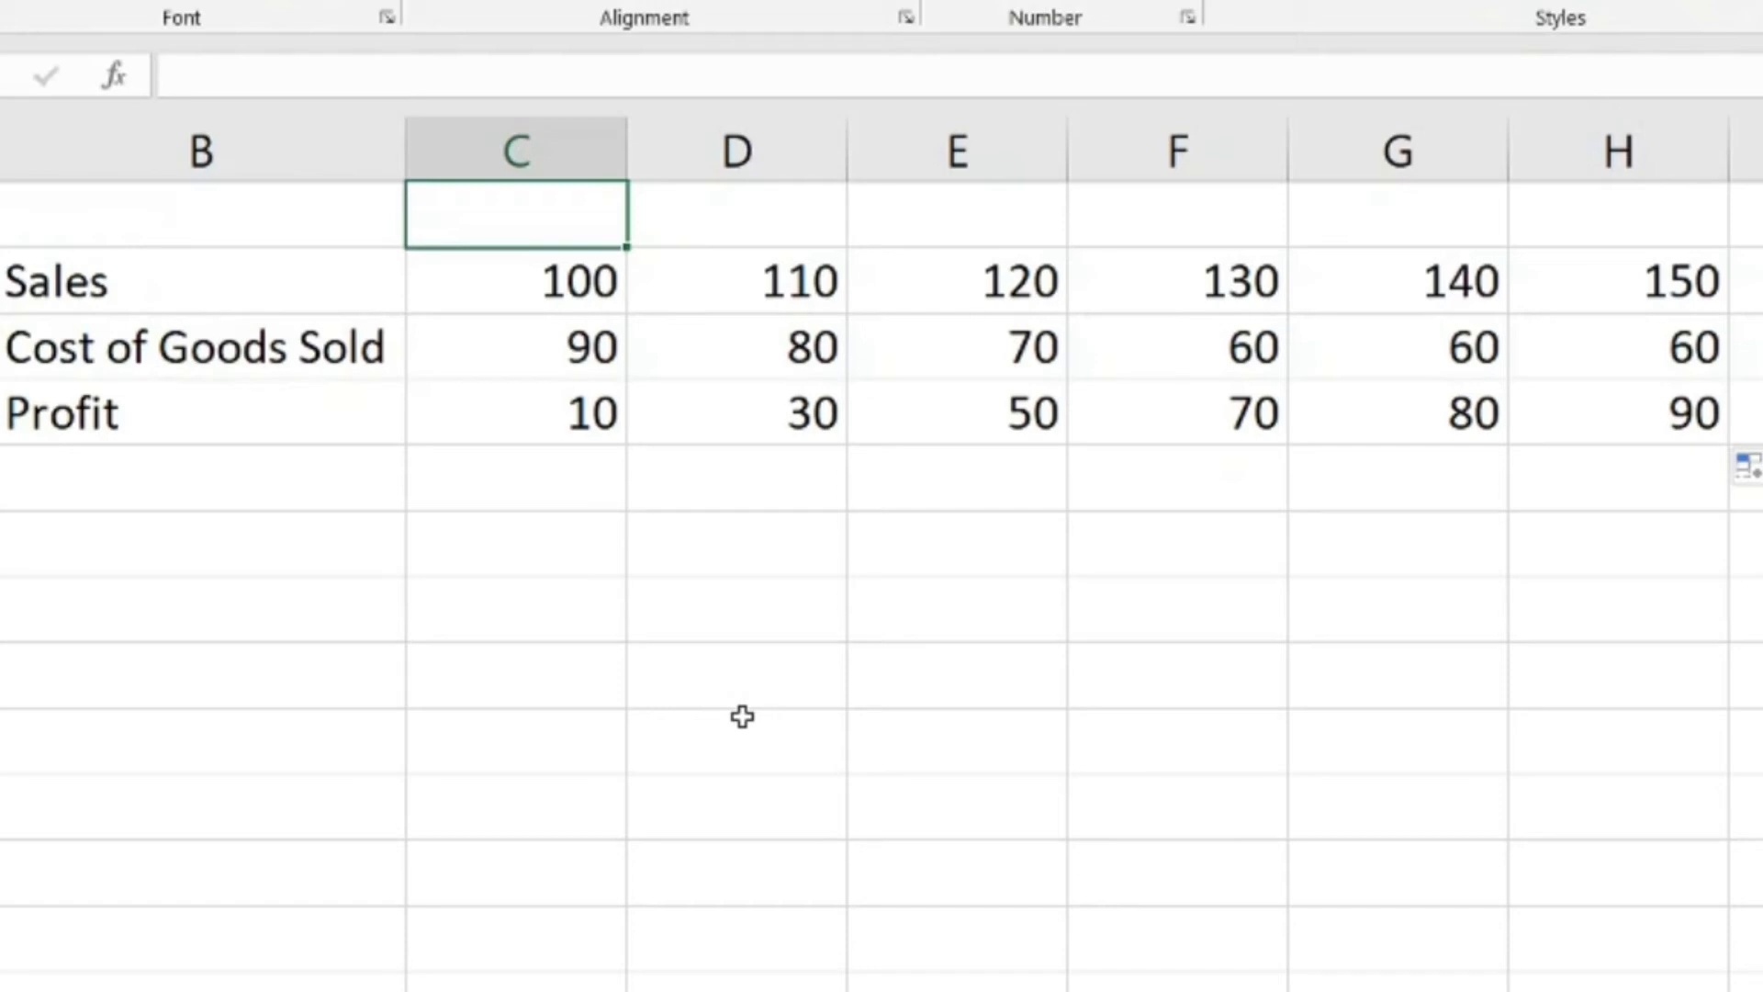
{"action": "type", "text": "April"}
{"action": "key", "text": "Tab"}
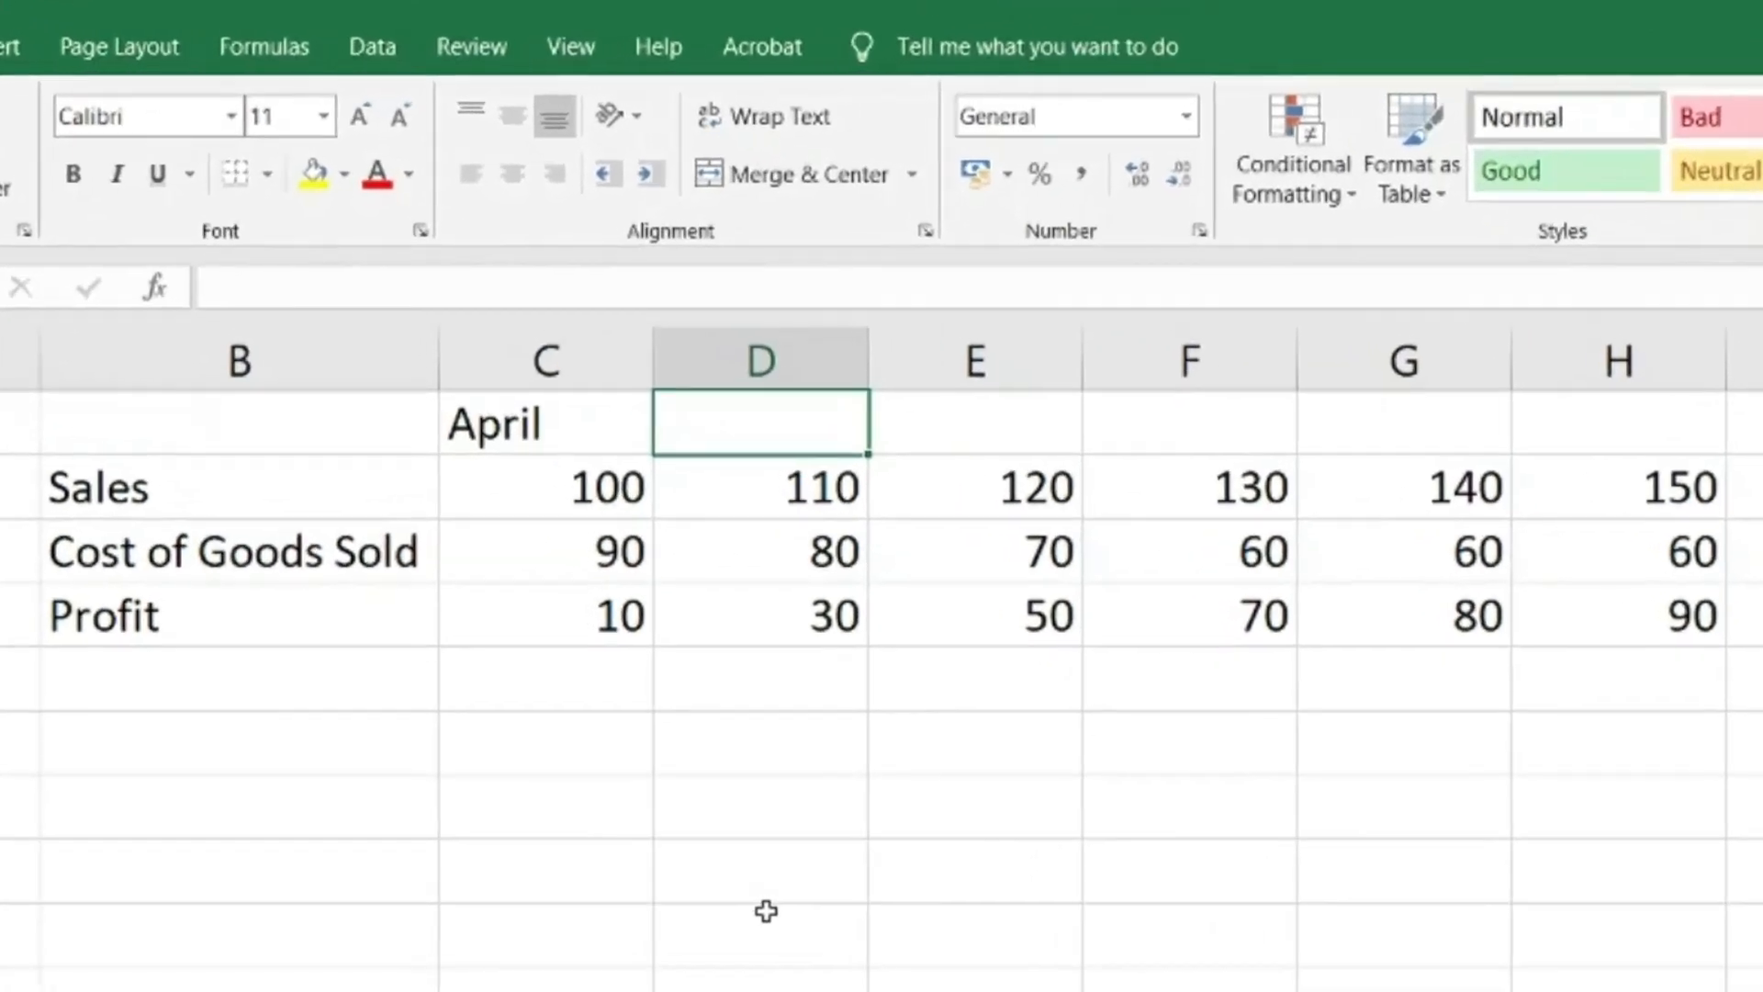
Enter "May" in D1 by hand and delete it again
{"action": "type", "text": "May"}
{"action": "key", "text": "Return"}
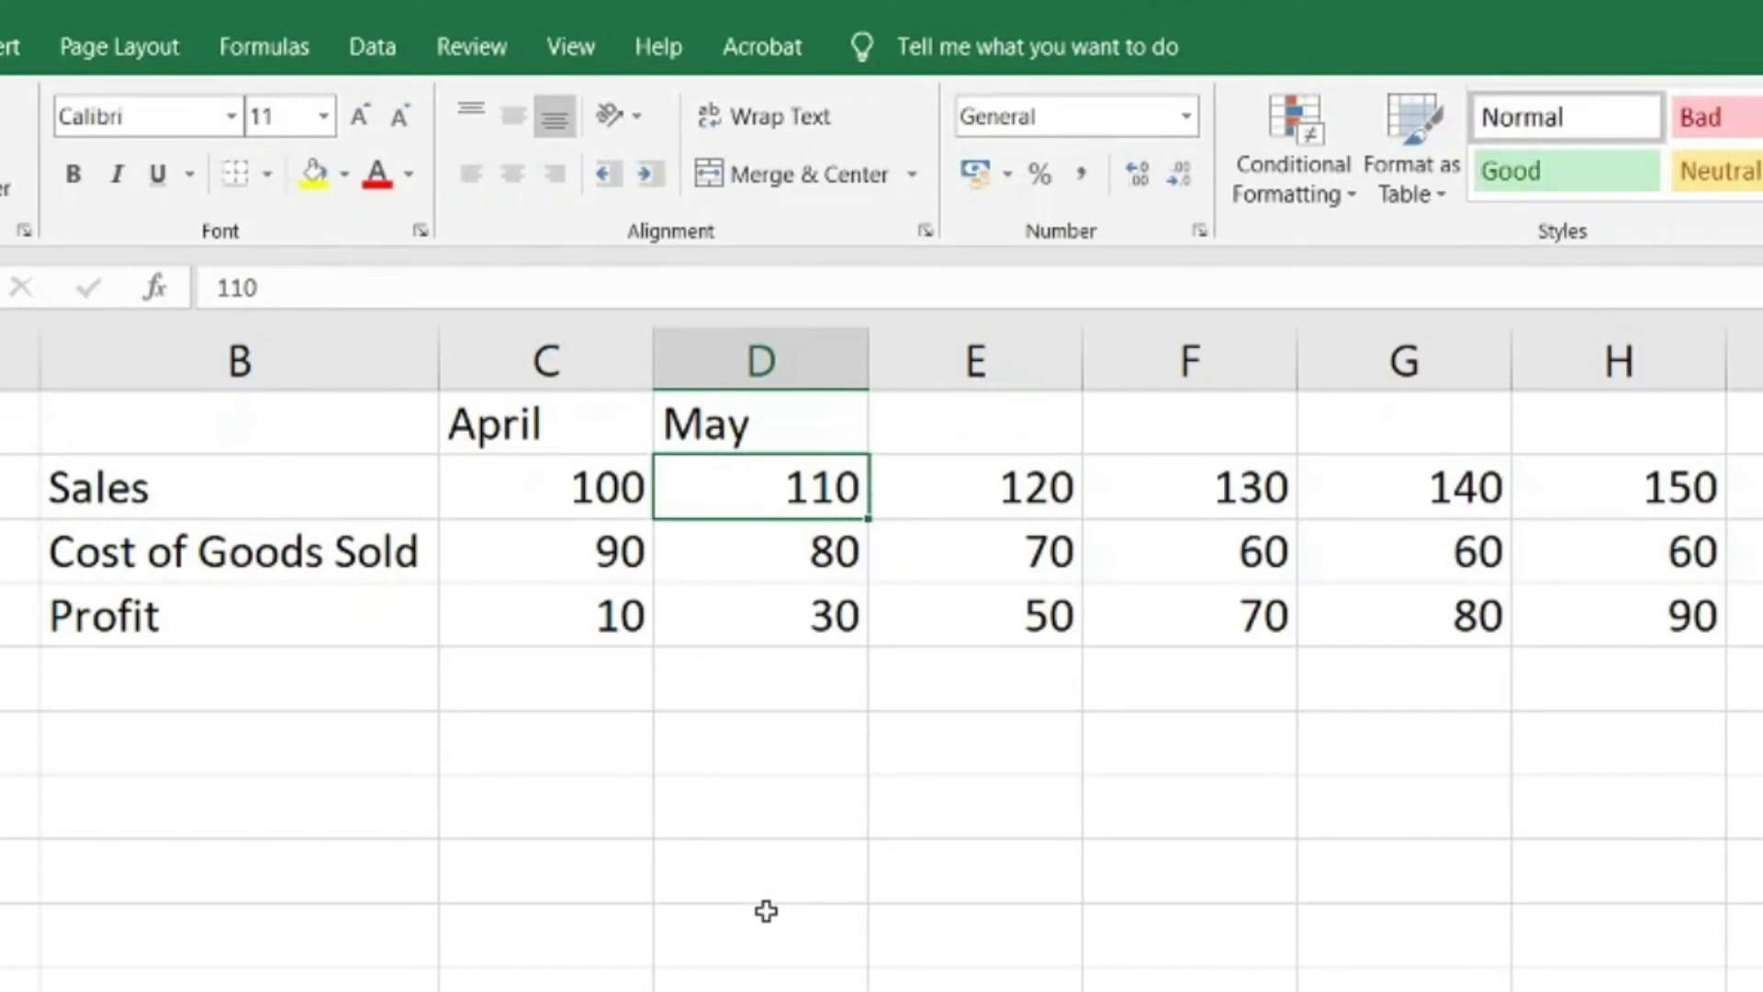
{"action": "key", "text": "Up"}
{"action": "key", "text": "Delete"}
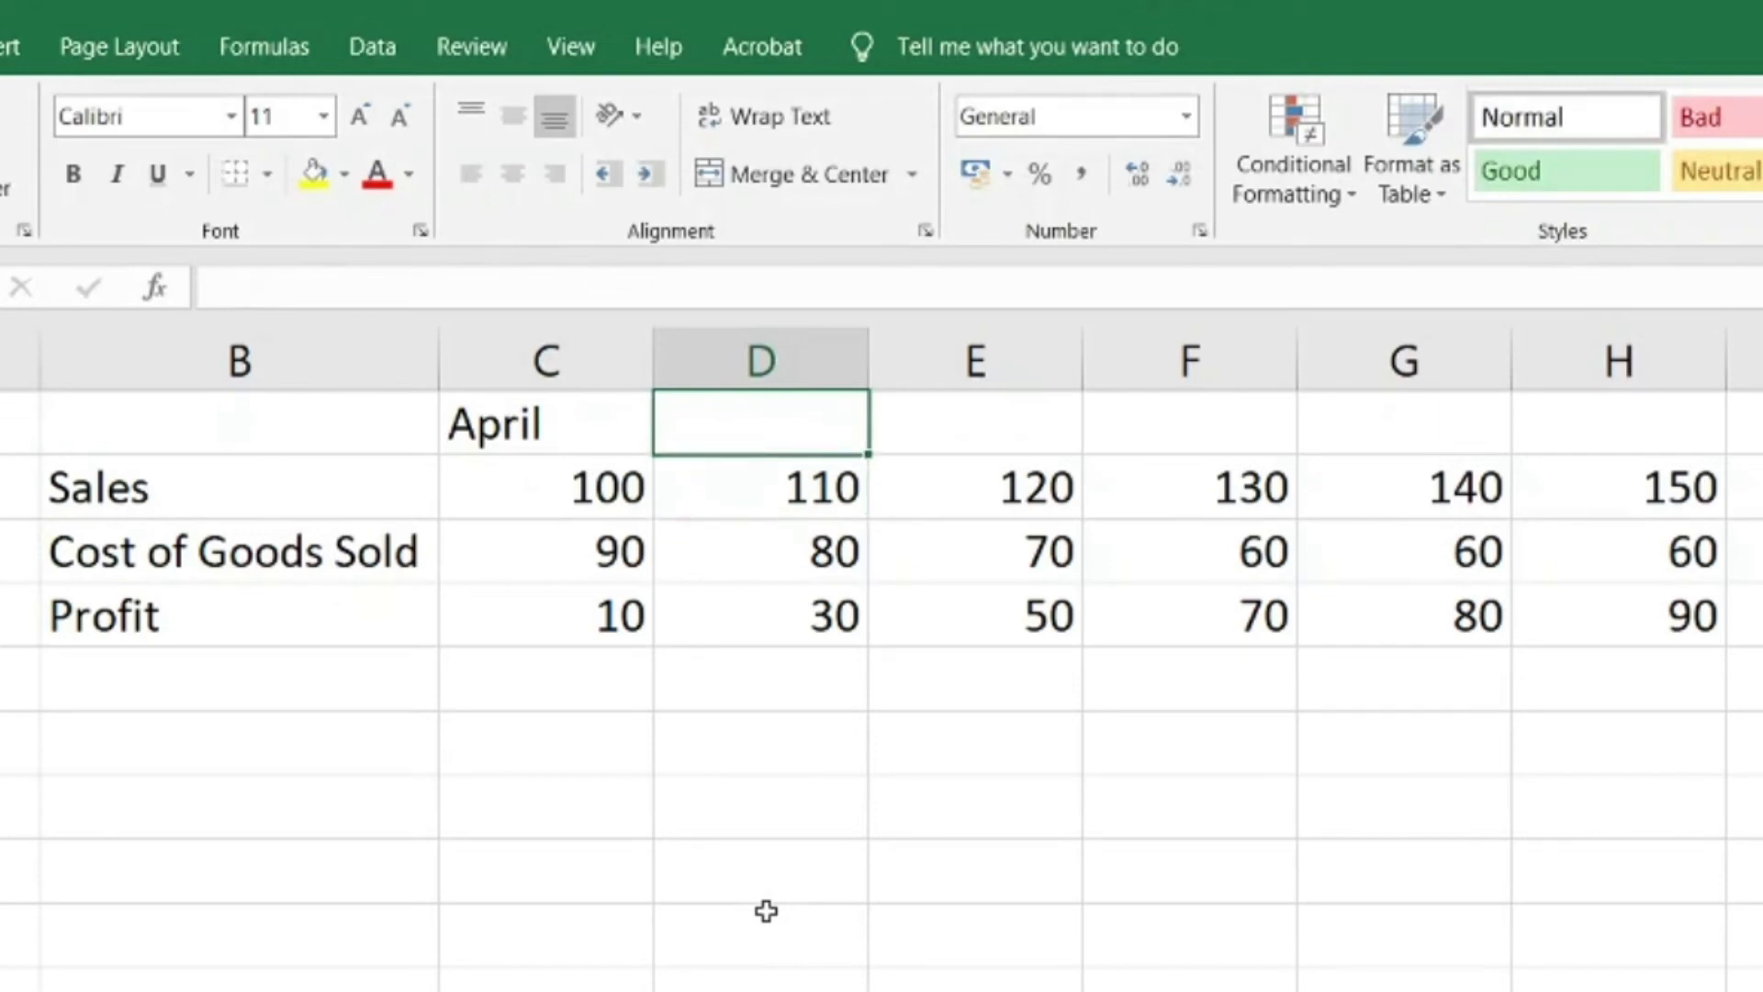
Autofill the month headings from April in C1 through September in H1
{"action": "key", "text": "Left"}
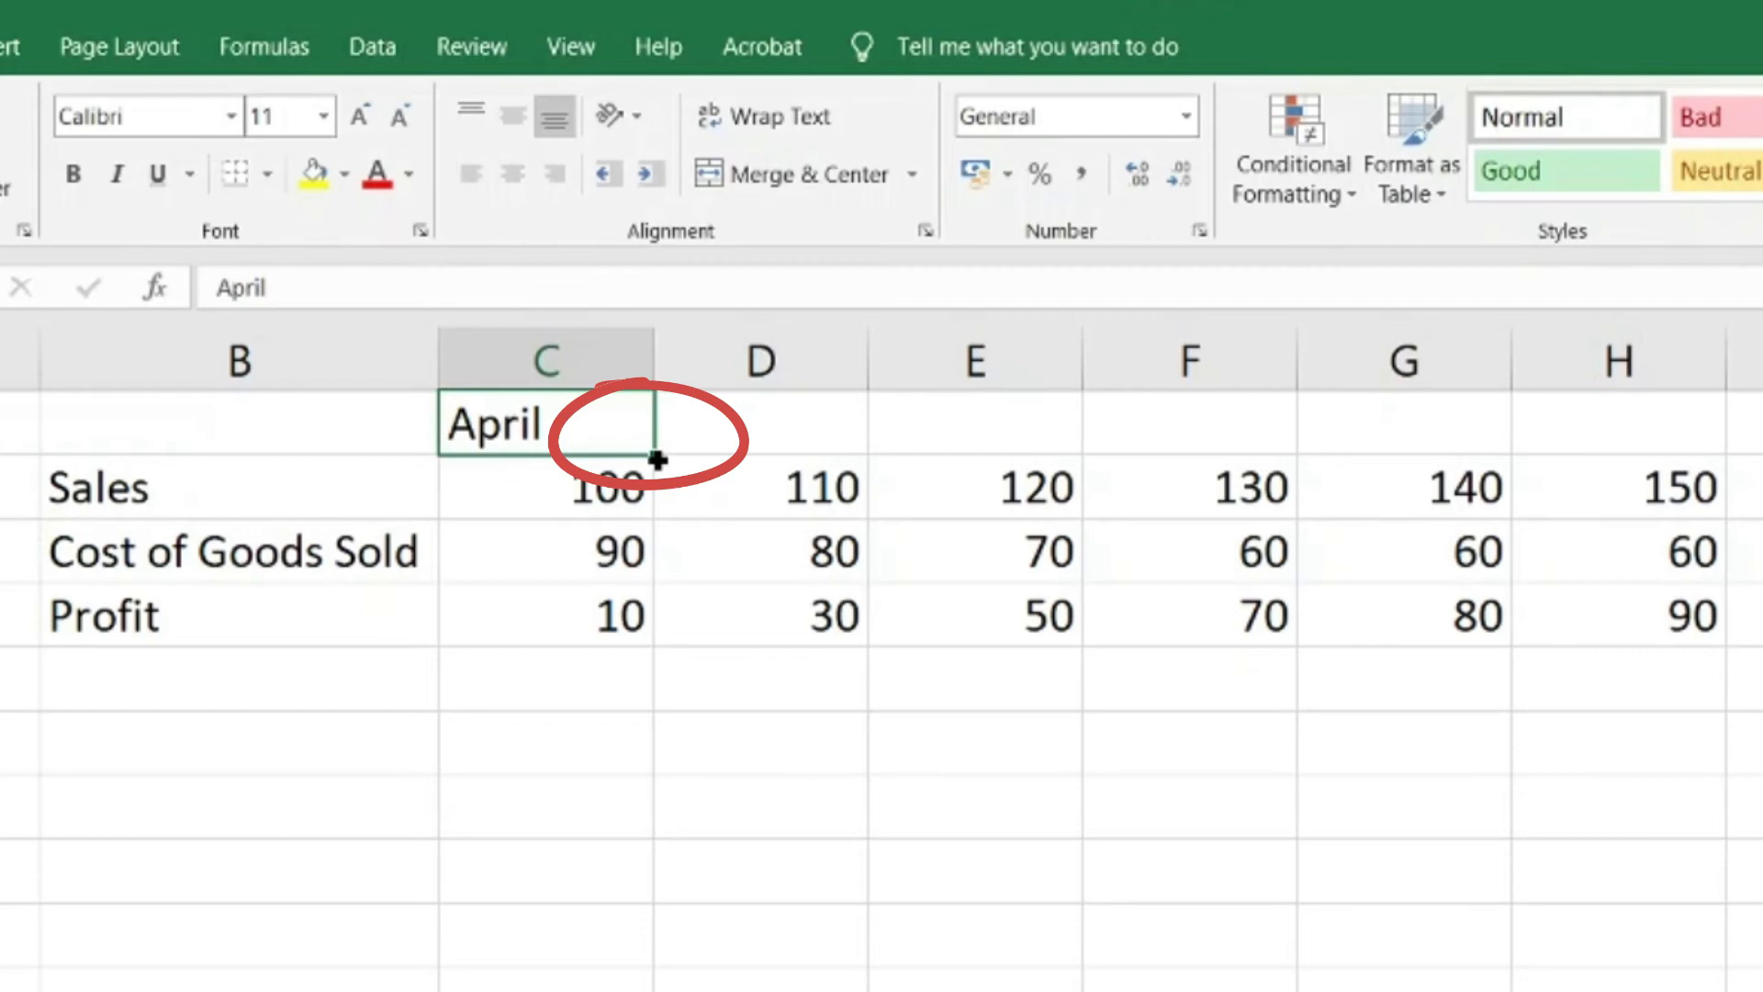
{"action": "left_click_drag", "start_coordinate": [657, 460], "coordinate": [1656, 442]}
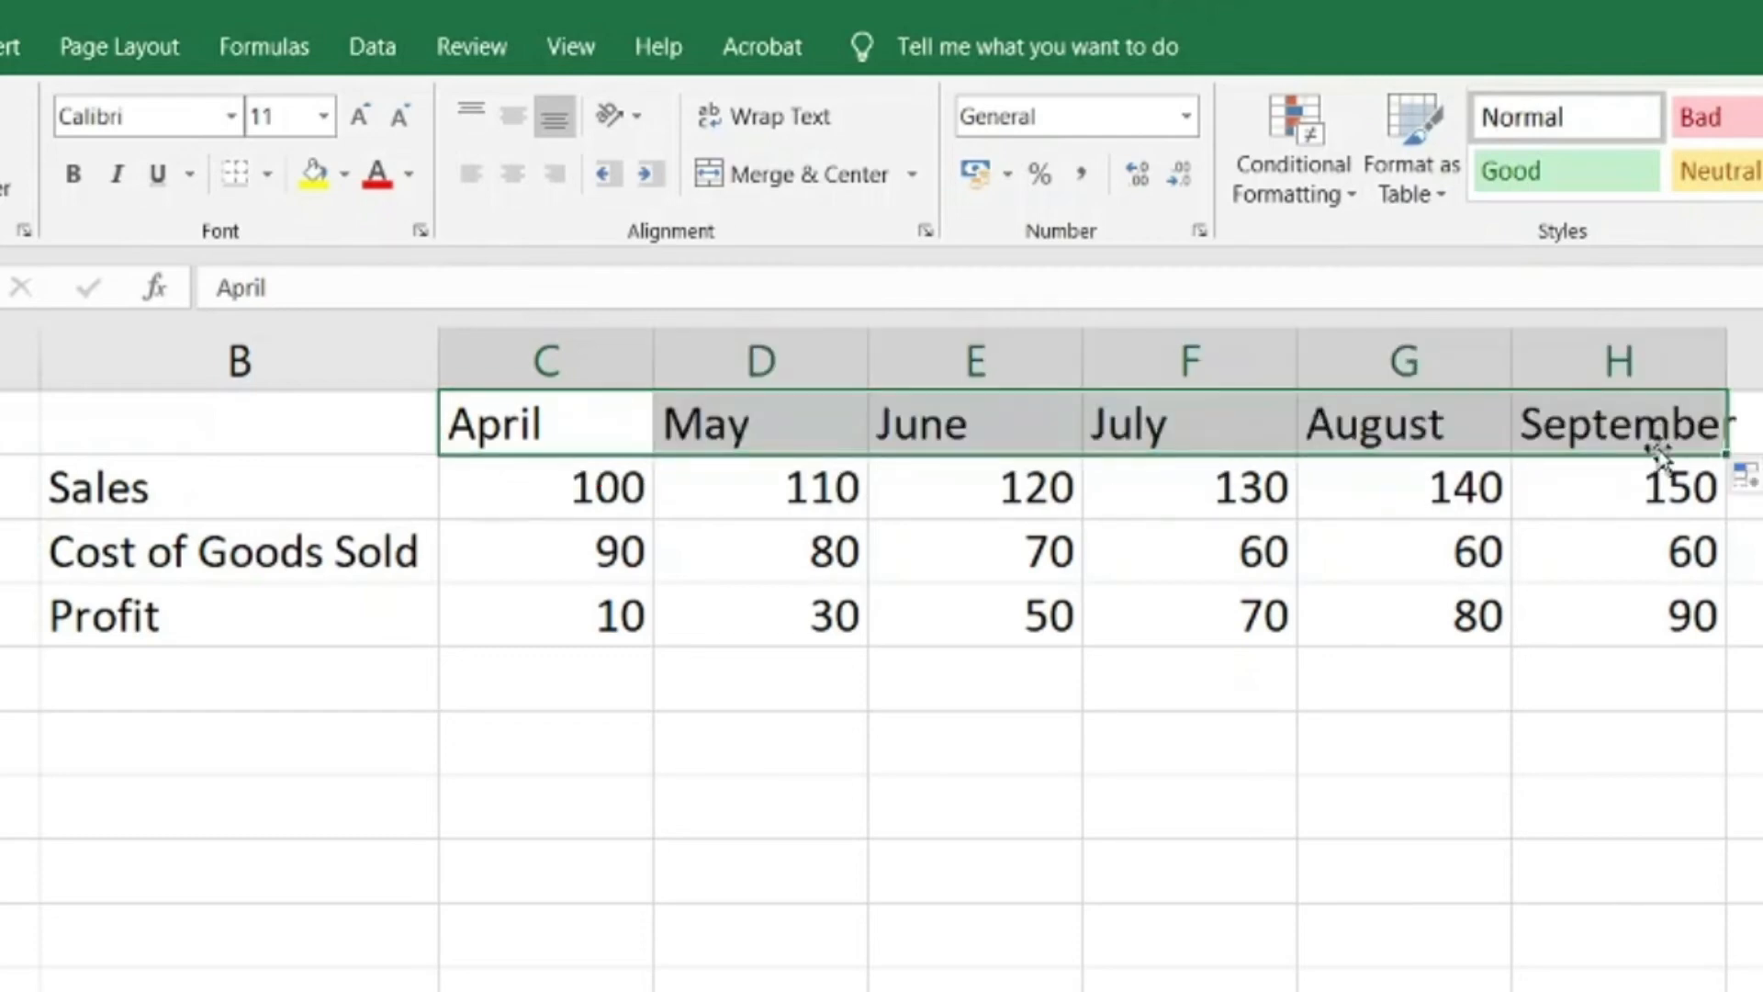
{"action": "left_click", "coordinate": [1714, 914]}
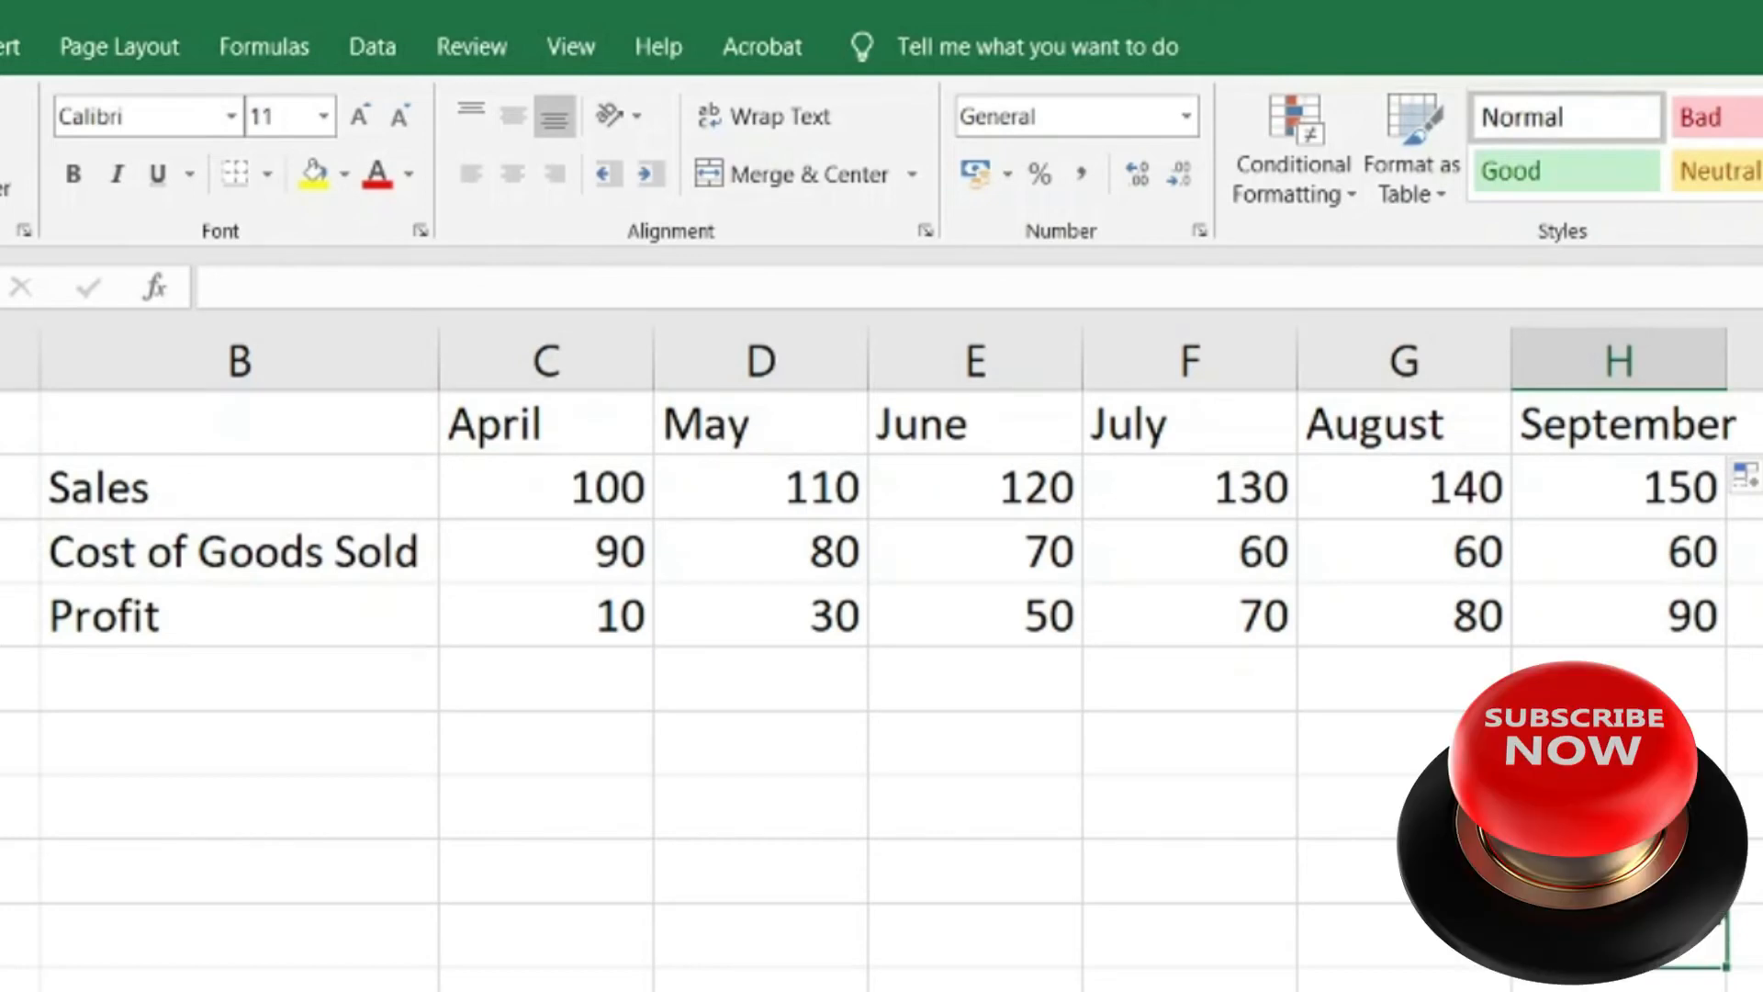
{"action": "key", "text": "Left"}
{"action": "key", "text": "Left"}
{"action": "key", "text": "Left"}
{"action": "key", "text": "Left"}
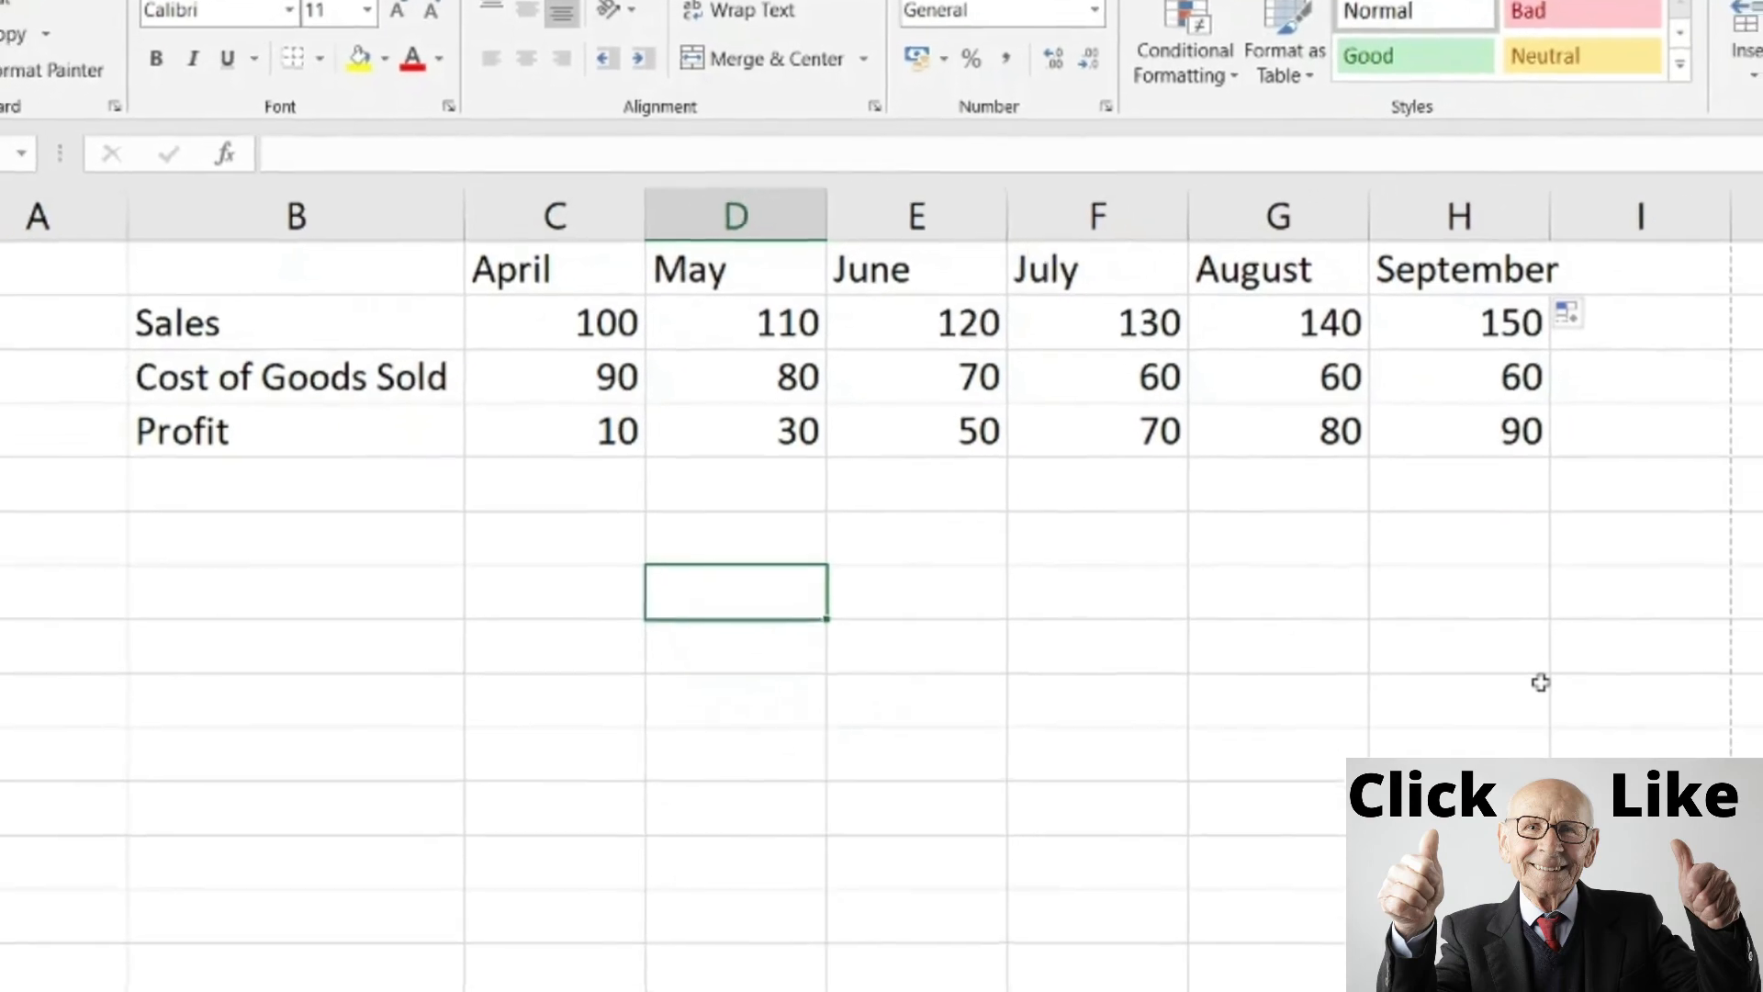
Enter "April" in D6 and autofill the months down the column through August in D10
{"action": "type", "text": "April"}
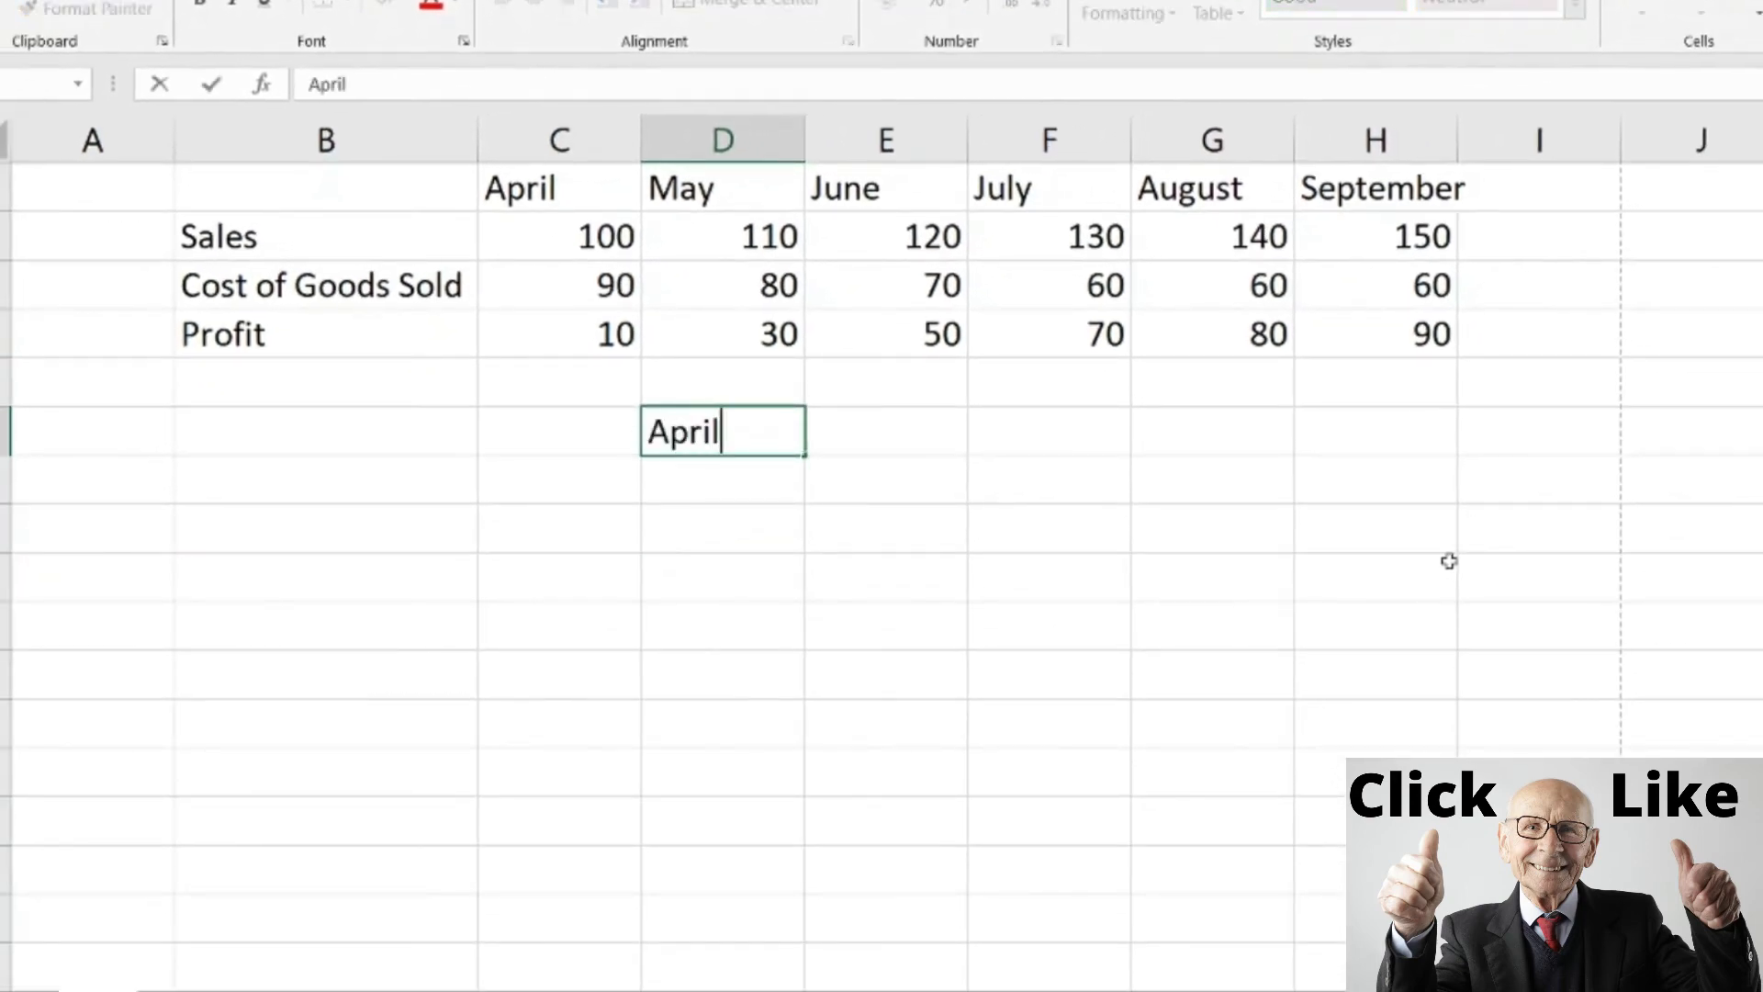
{"action": "key", "text": "Return"}
{"action": "key", "text": "Up"}
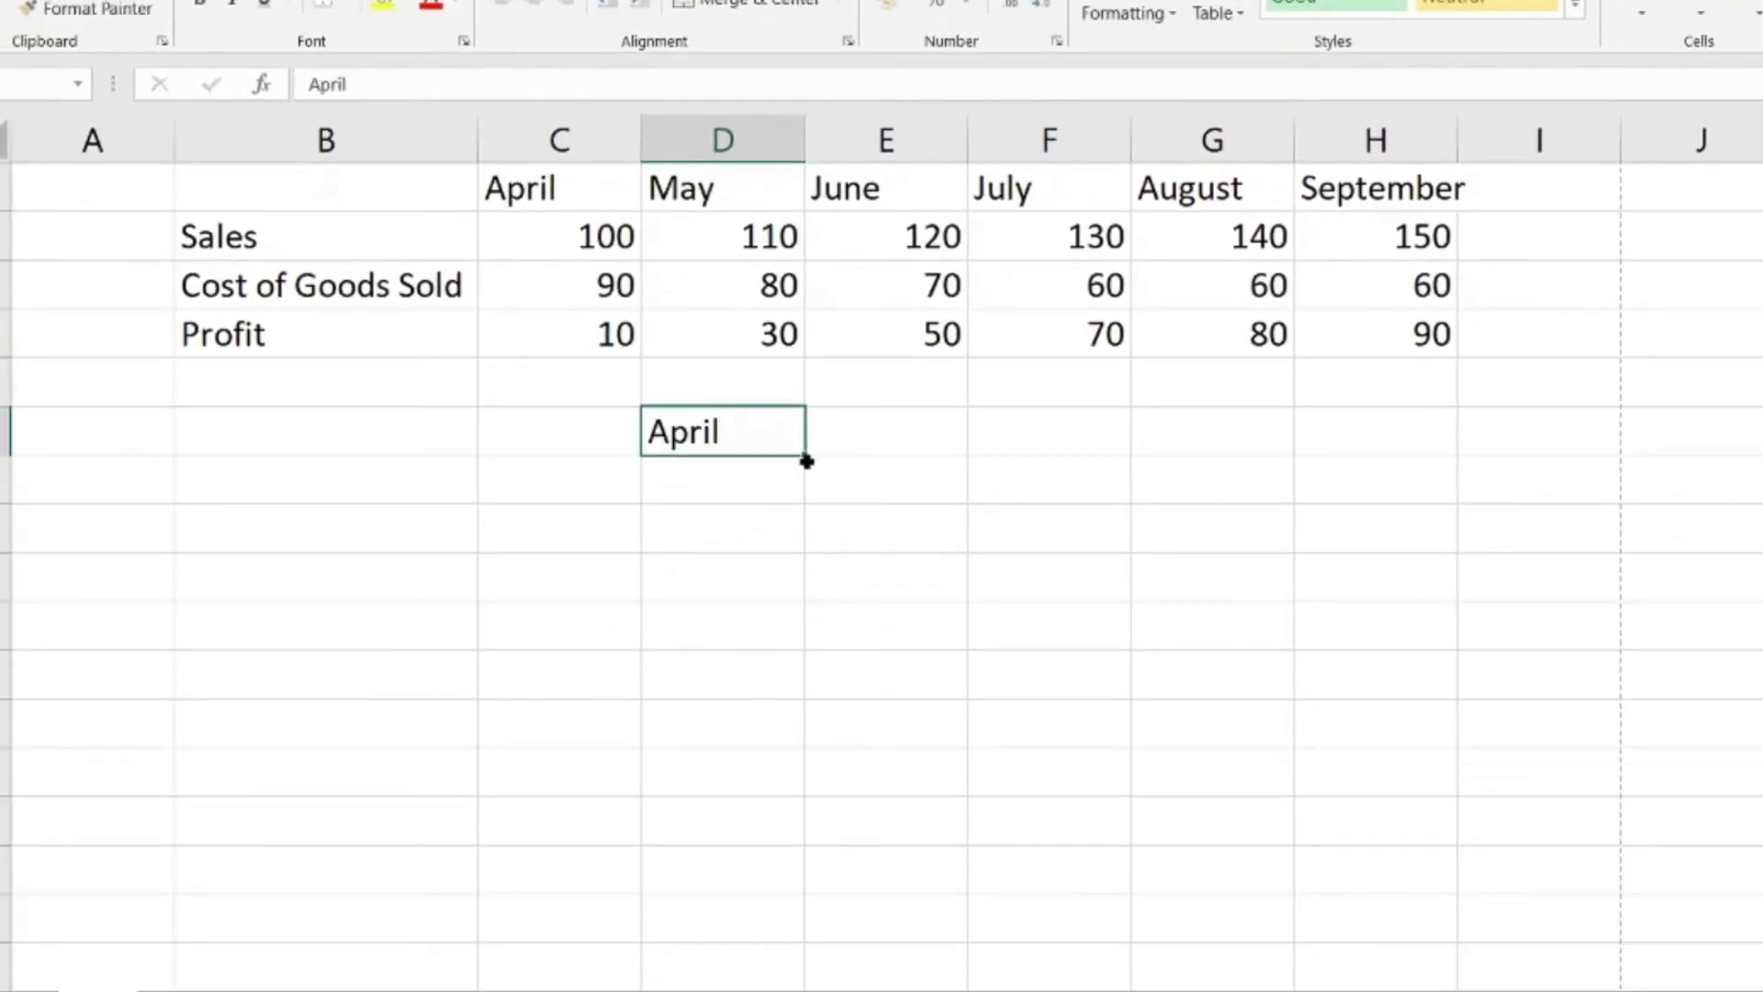
{"action": "left_click_drag", "start_coordinate": [804, 454], "coordinate": [785, 592]}
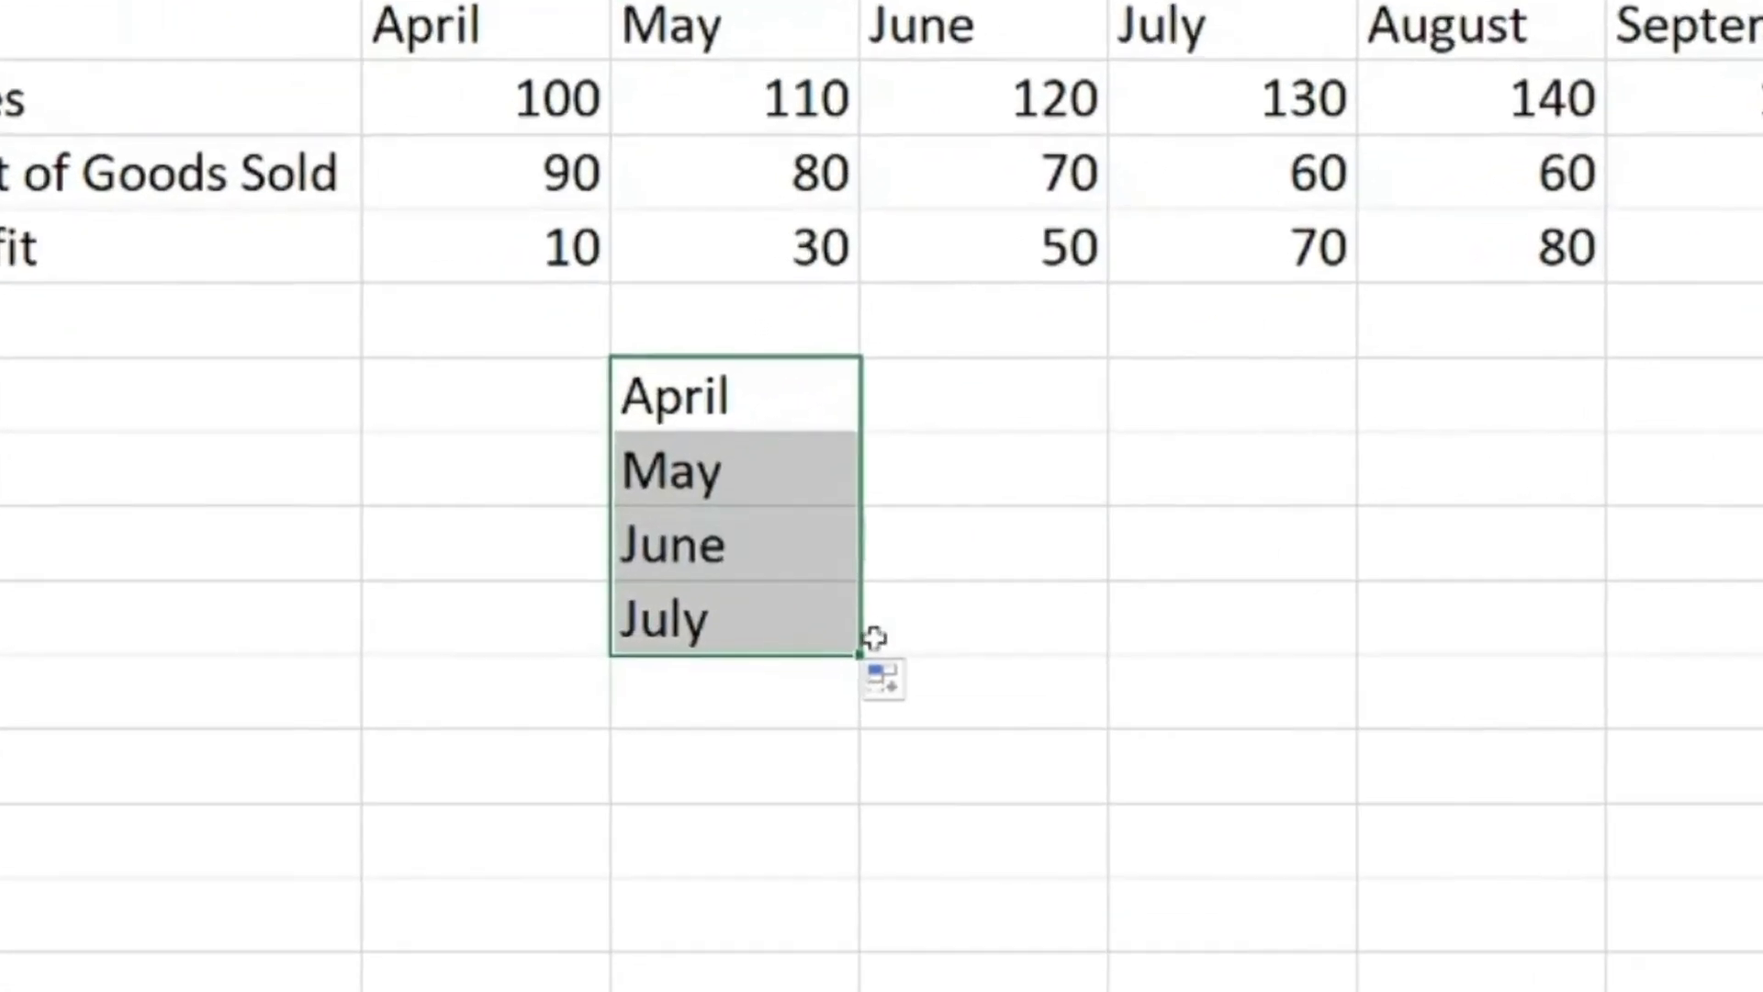
{"action": "left_click_drag", "start_coordinate": [954, 740], "coordinate": [950, 815]}
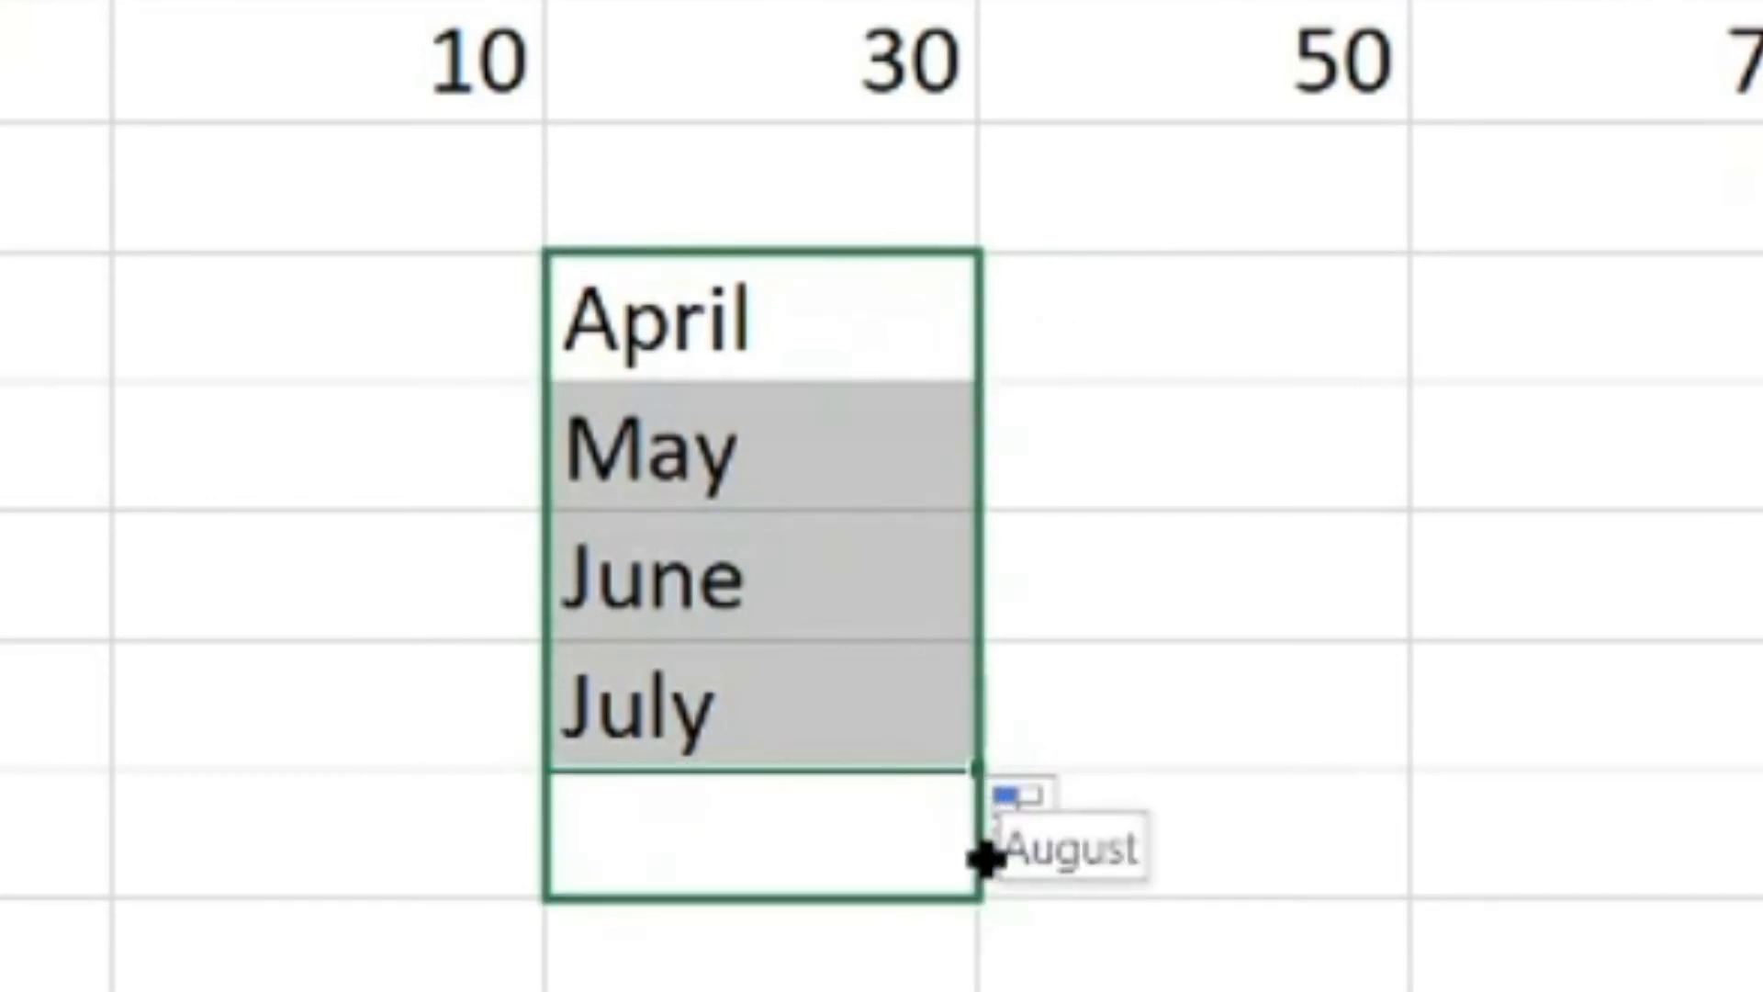
{"action": "left_click_drag", "start_coordinate": [985, 859], "coordinate": [982, 857]}
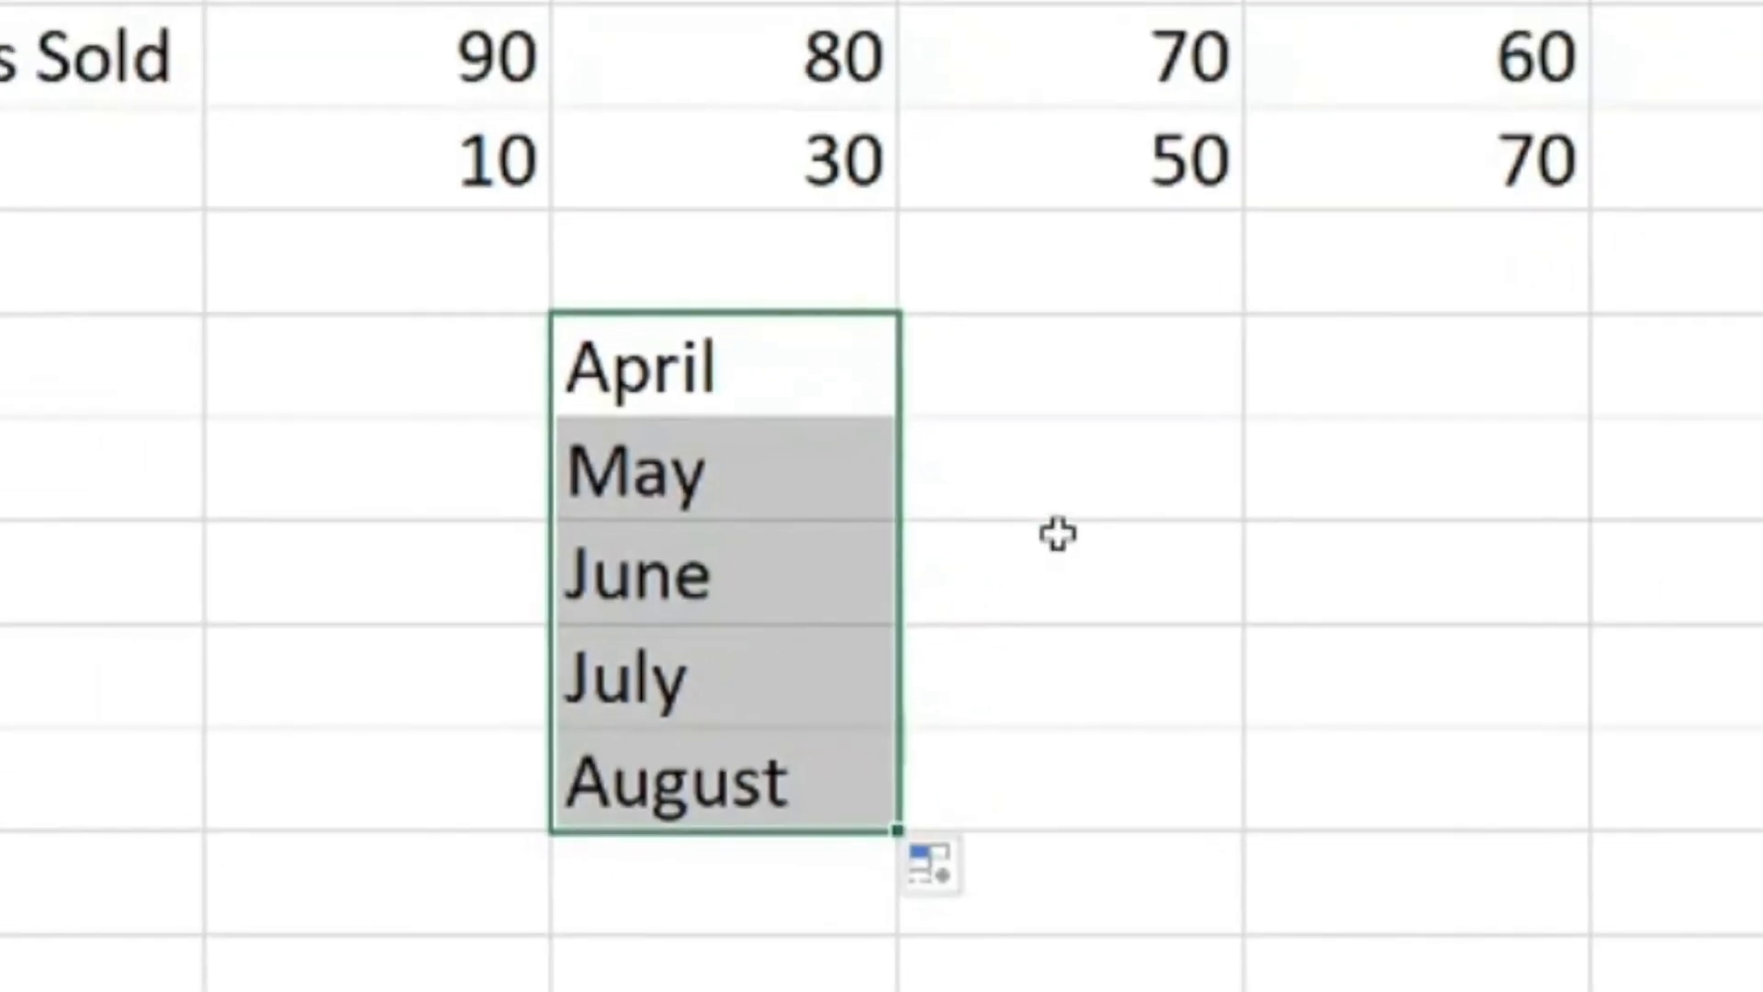
Replace the month list in D6:D10 with a quarter series autofilled down from "Q1" in D6
{"action": "key", "text": "Delete"}
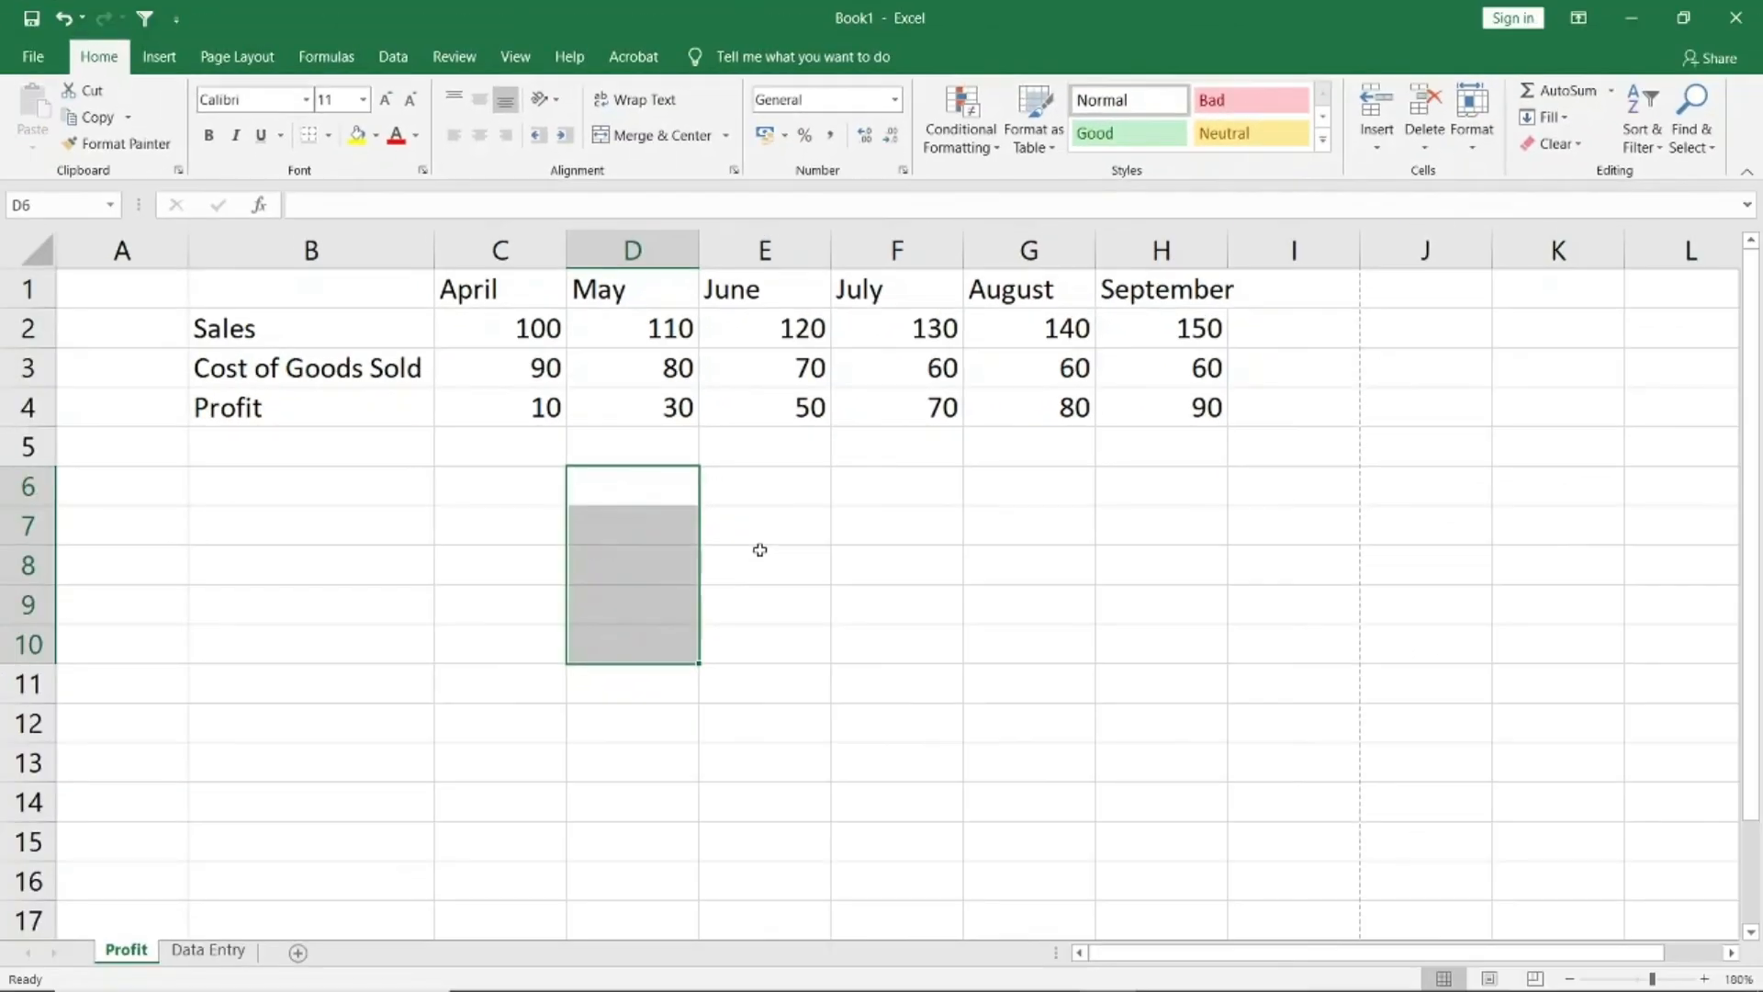
{"action": "key", "text": "Up"}
{"action": "key", "text": "Down"}
{"action": "type", "text": "Q1"}
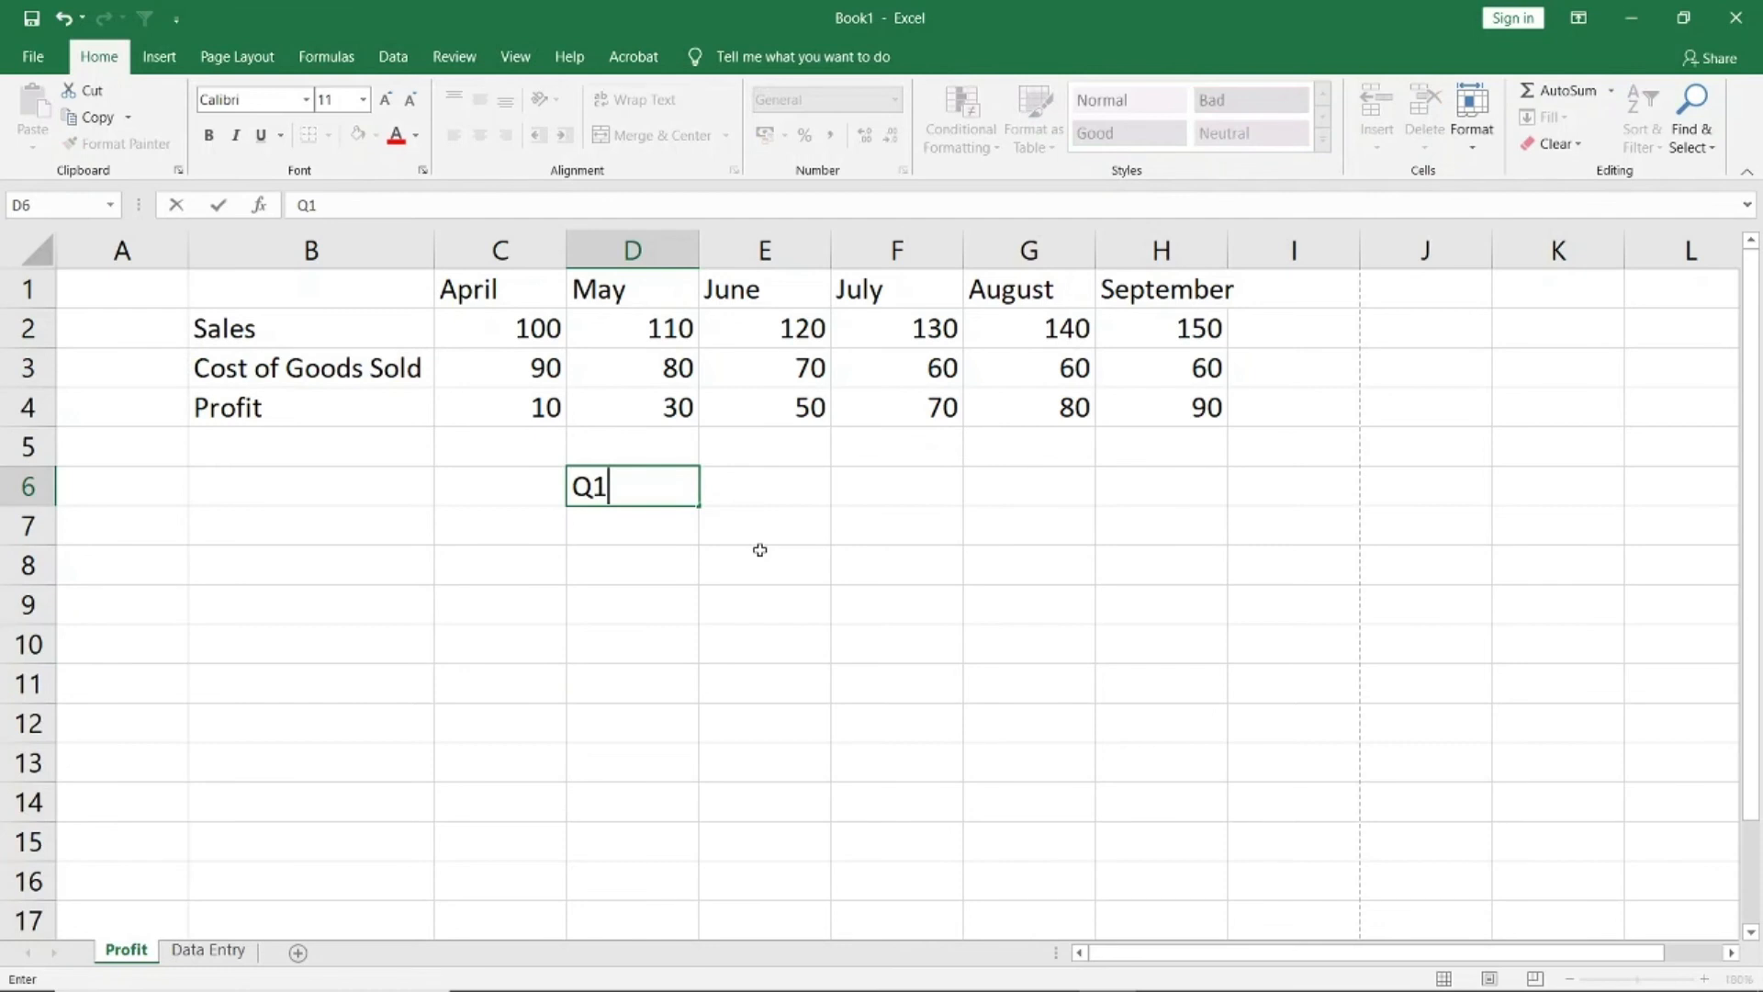
{"action": "key", "text": "Return"}
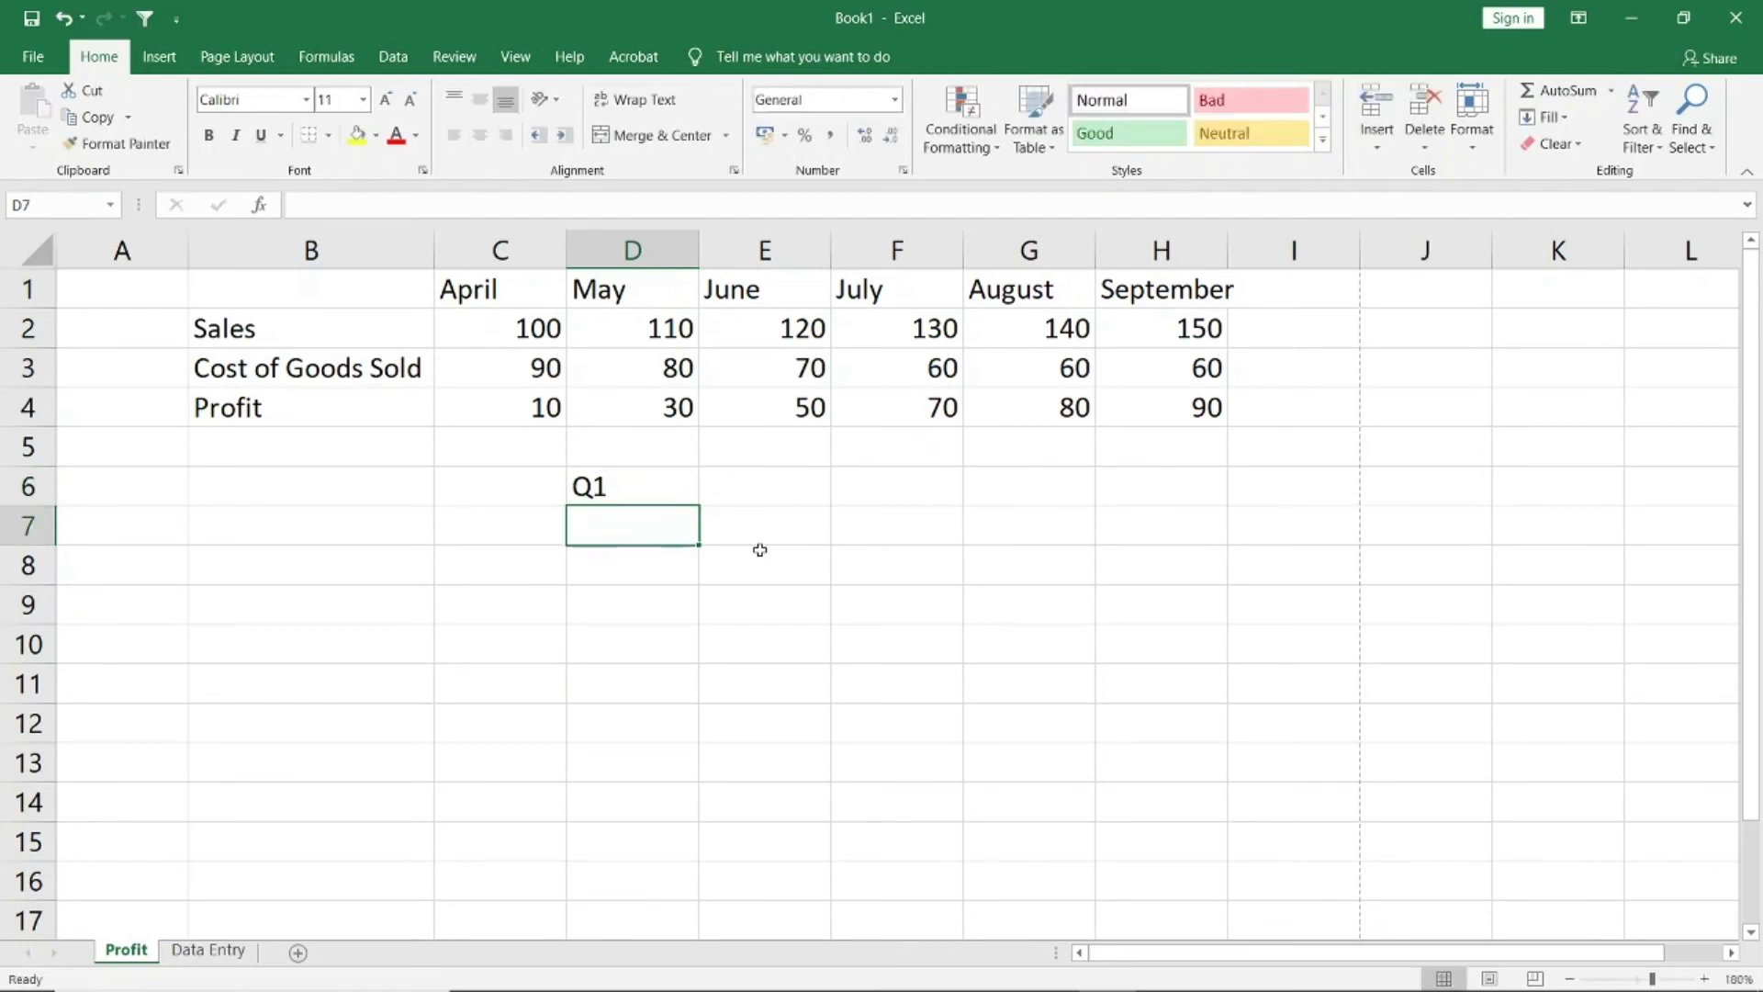
{"action": "key", "text": "Up"}
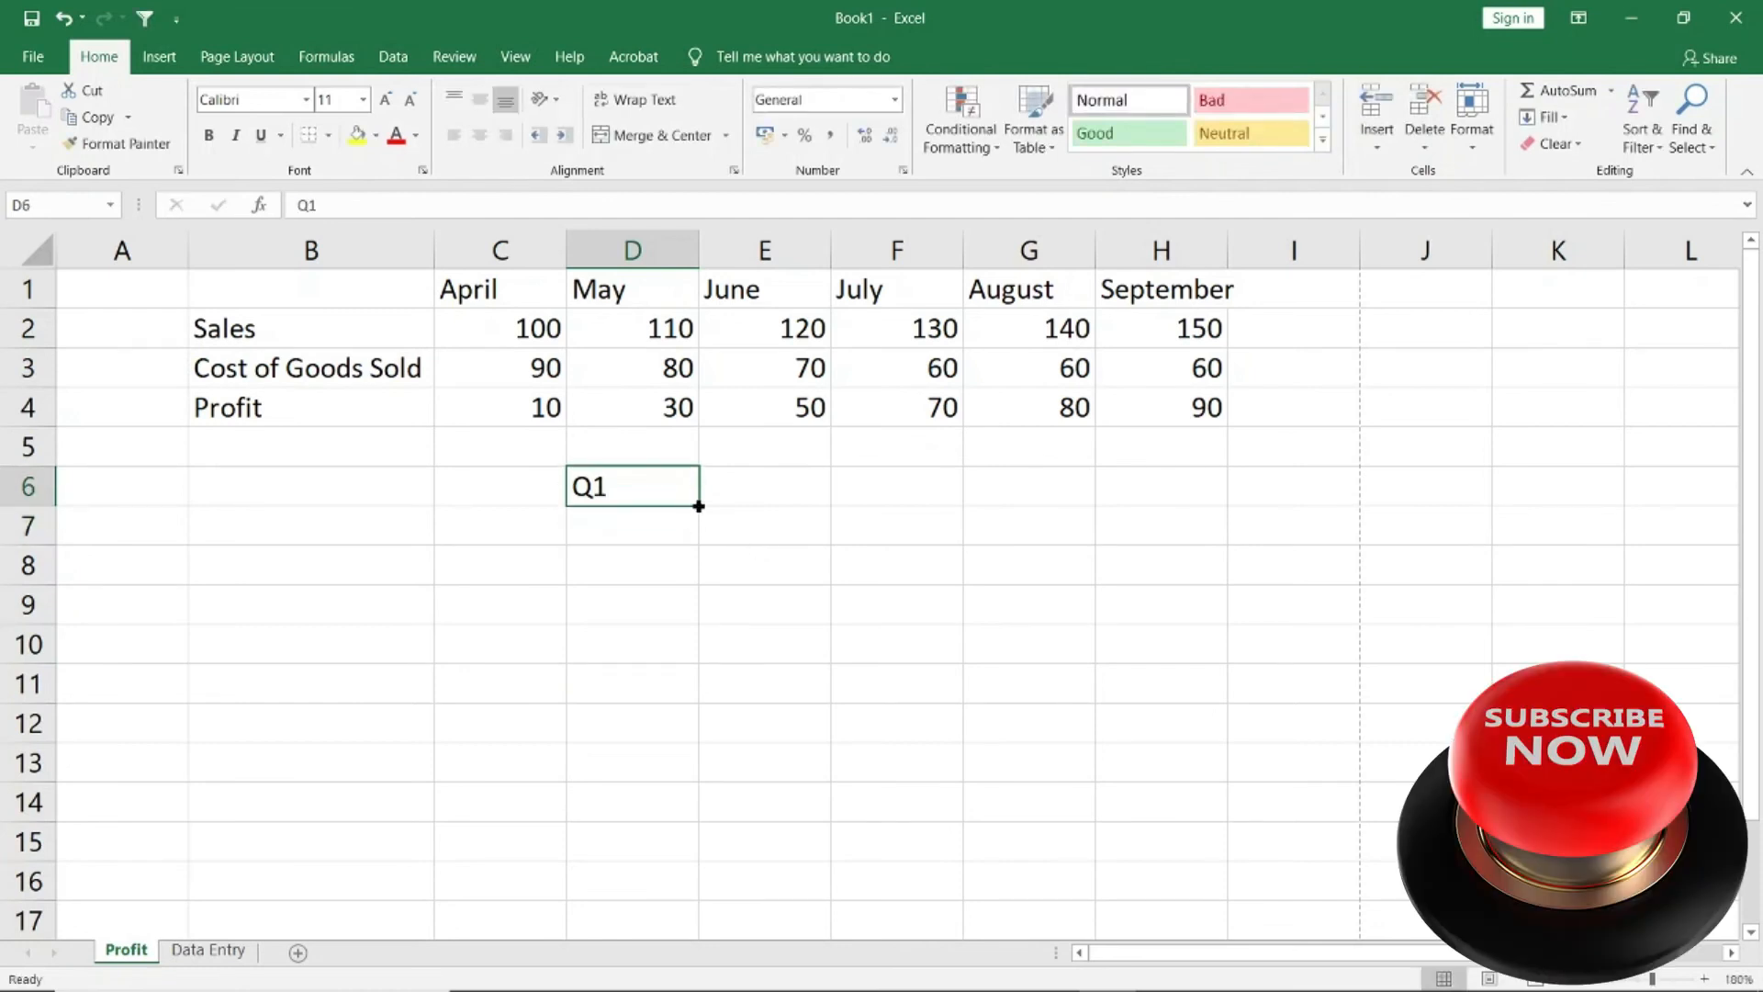
{"action": "left_click_drag", "start_coordinate": [699, 506], "coordinate": [692, 618]}
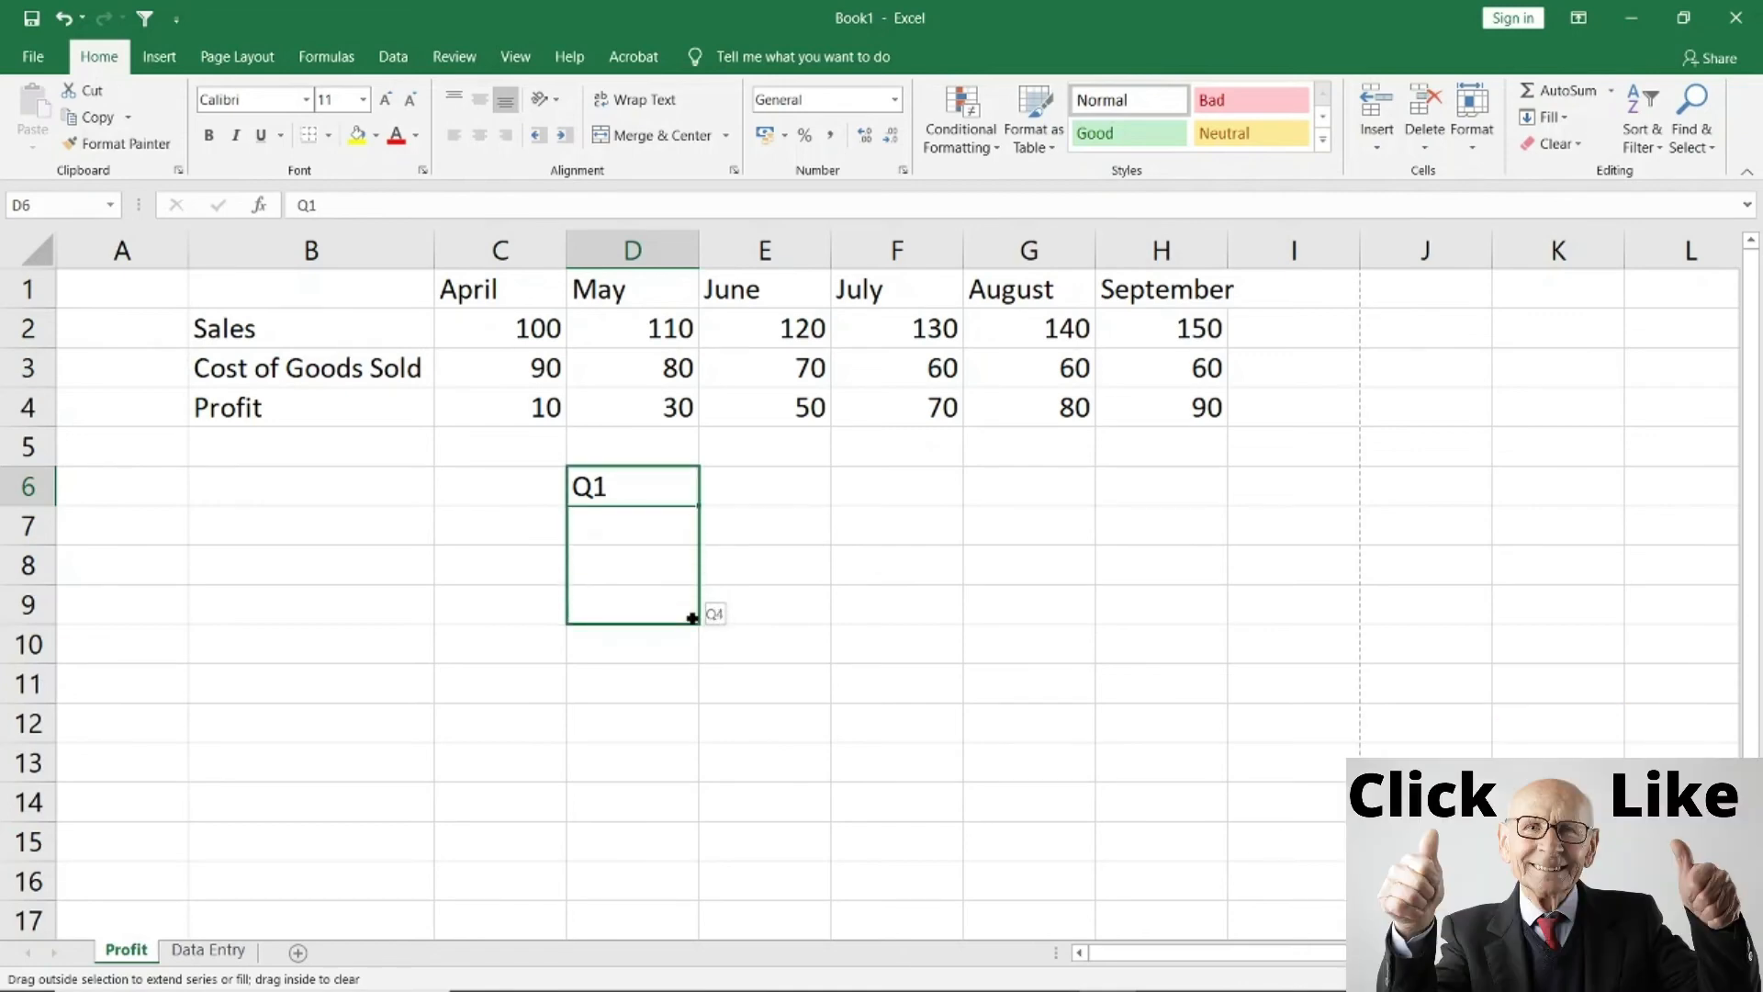
{"action": "left_click_drag", "start_coordinate": [693, 618], "coordinate": [696, 659]}
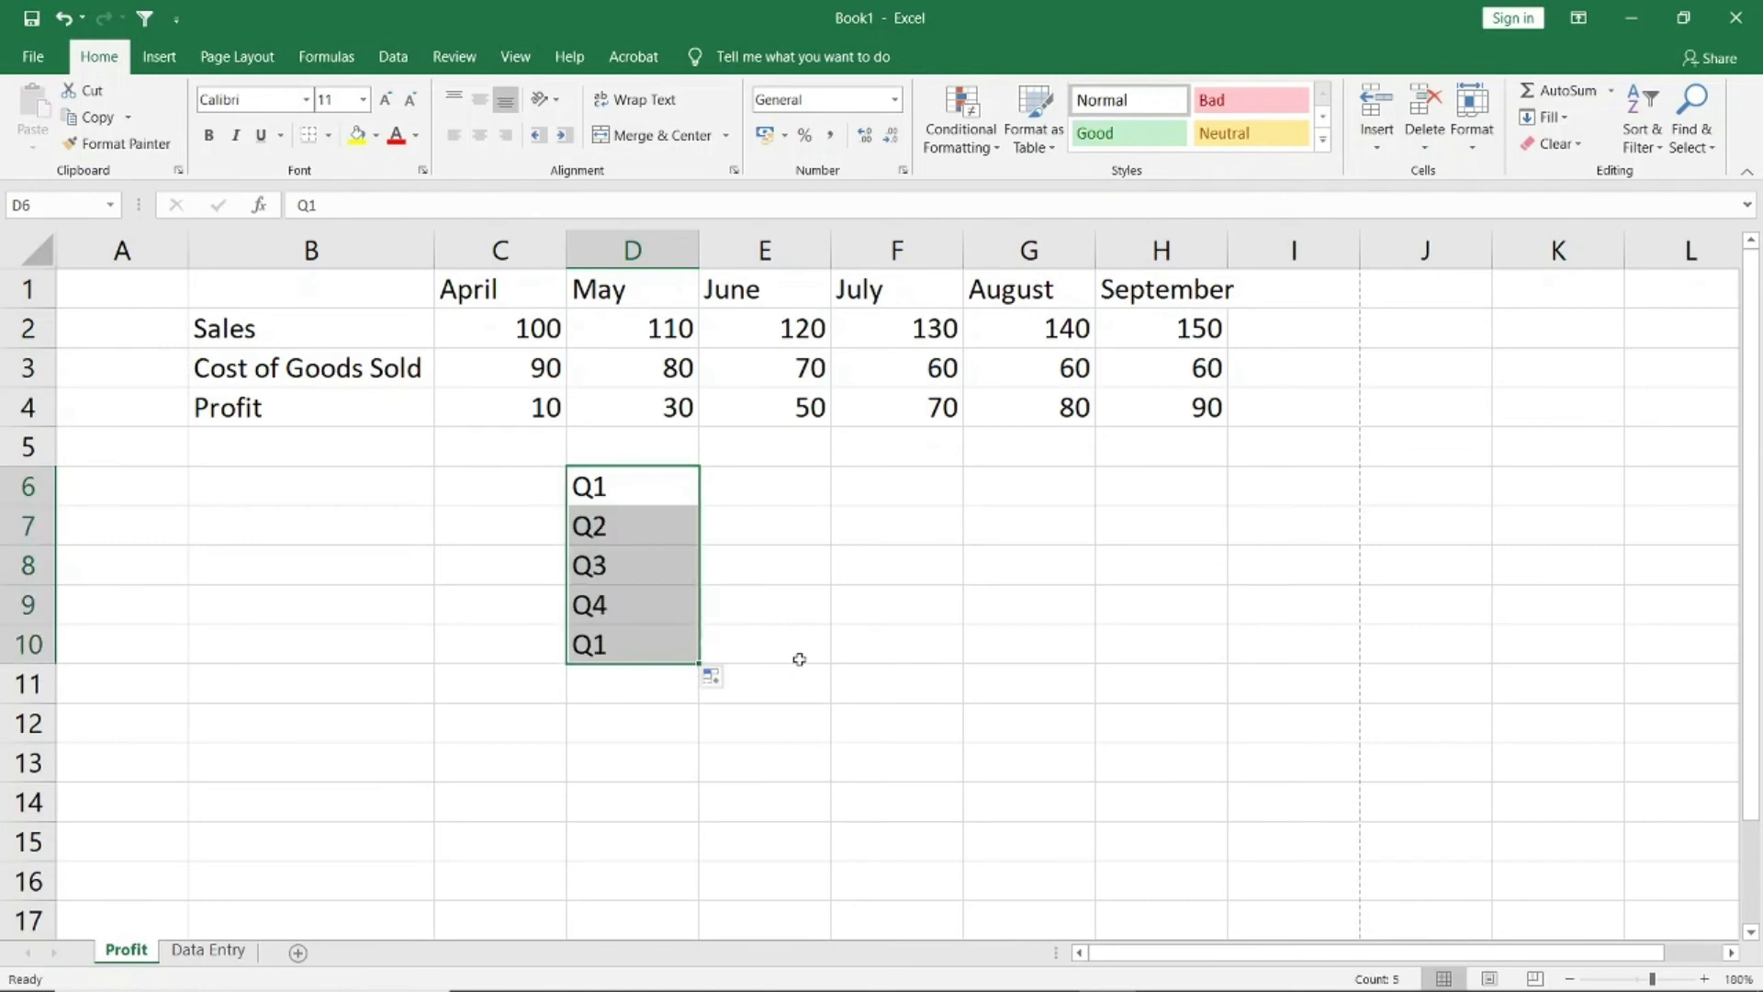
Delete the repeated Q1 in D10 and clear the remaining quarters from D6:D9
{"action": "left_click", "coordinate": [667, 645]}
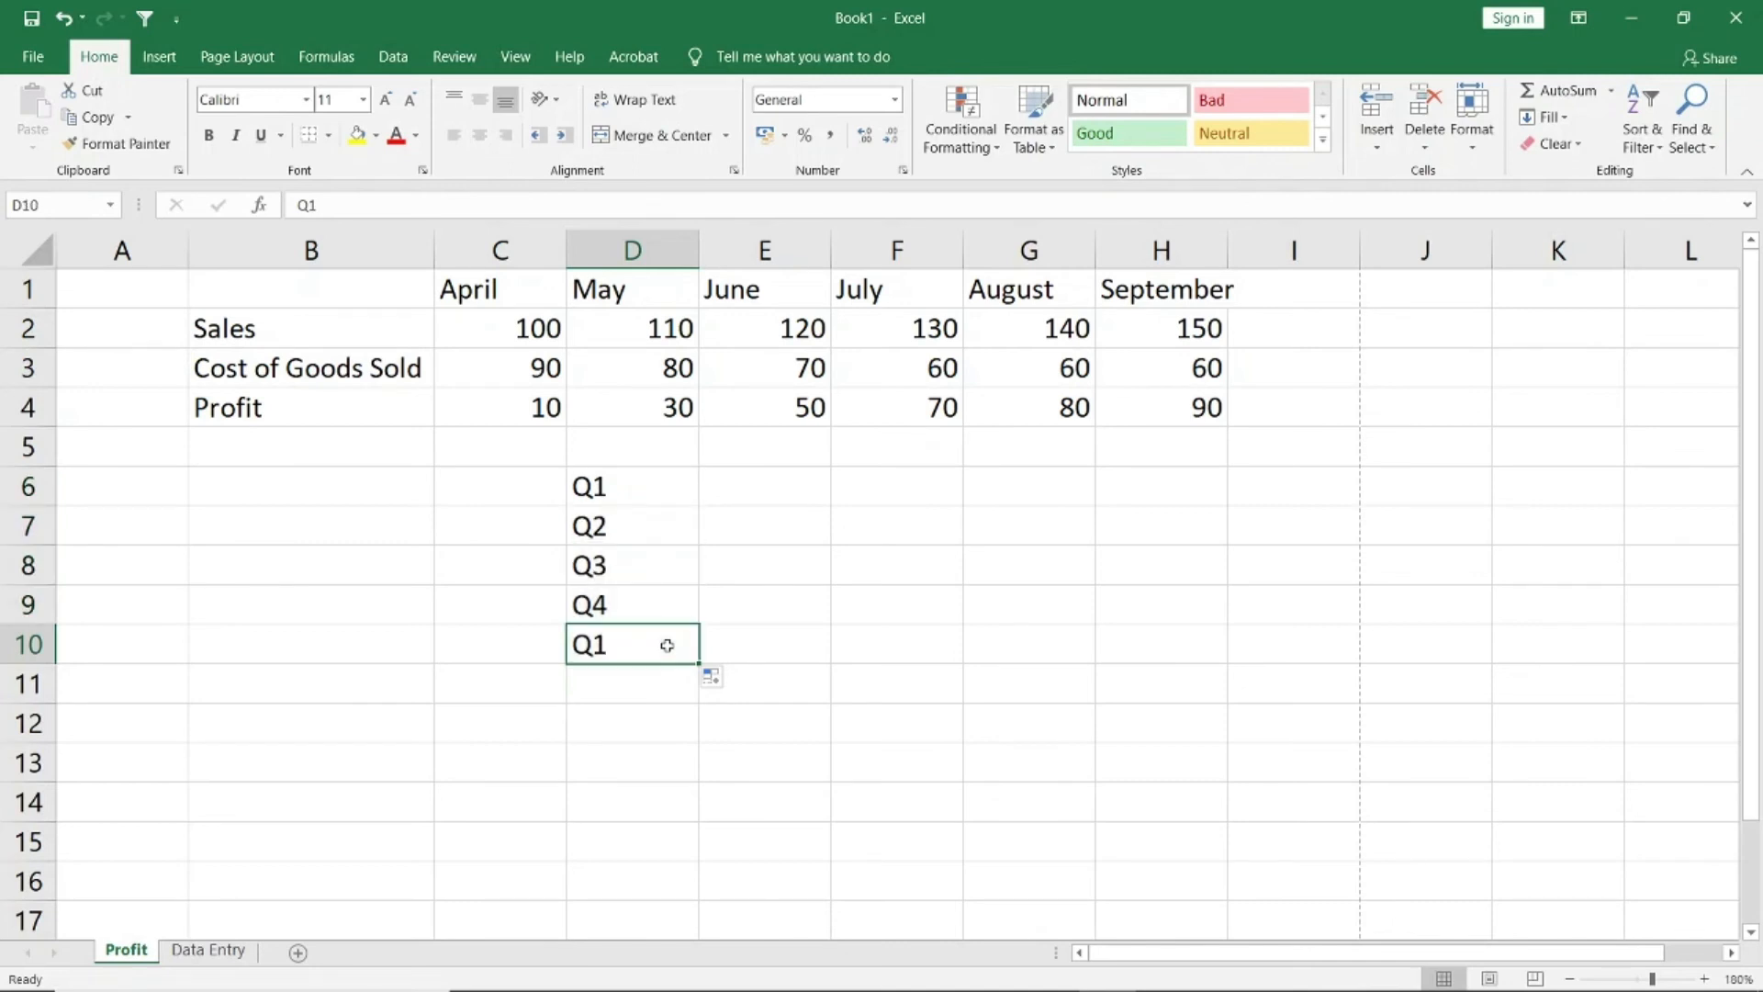
{"action": "key", "text": "Delete"}
{"action": "key", "text": "Up"}
{"action": "key", "text": "shift+Up"}
{"action": "key", "text": "shift+Up"}
{"action": "key", "text": "shift+Up"}
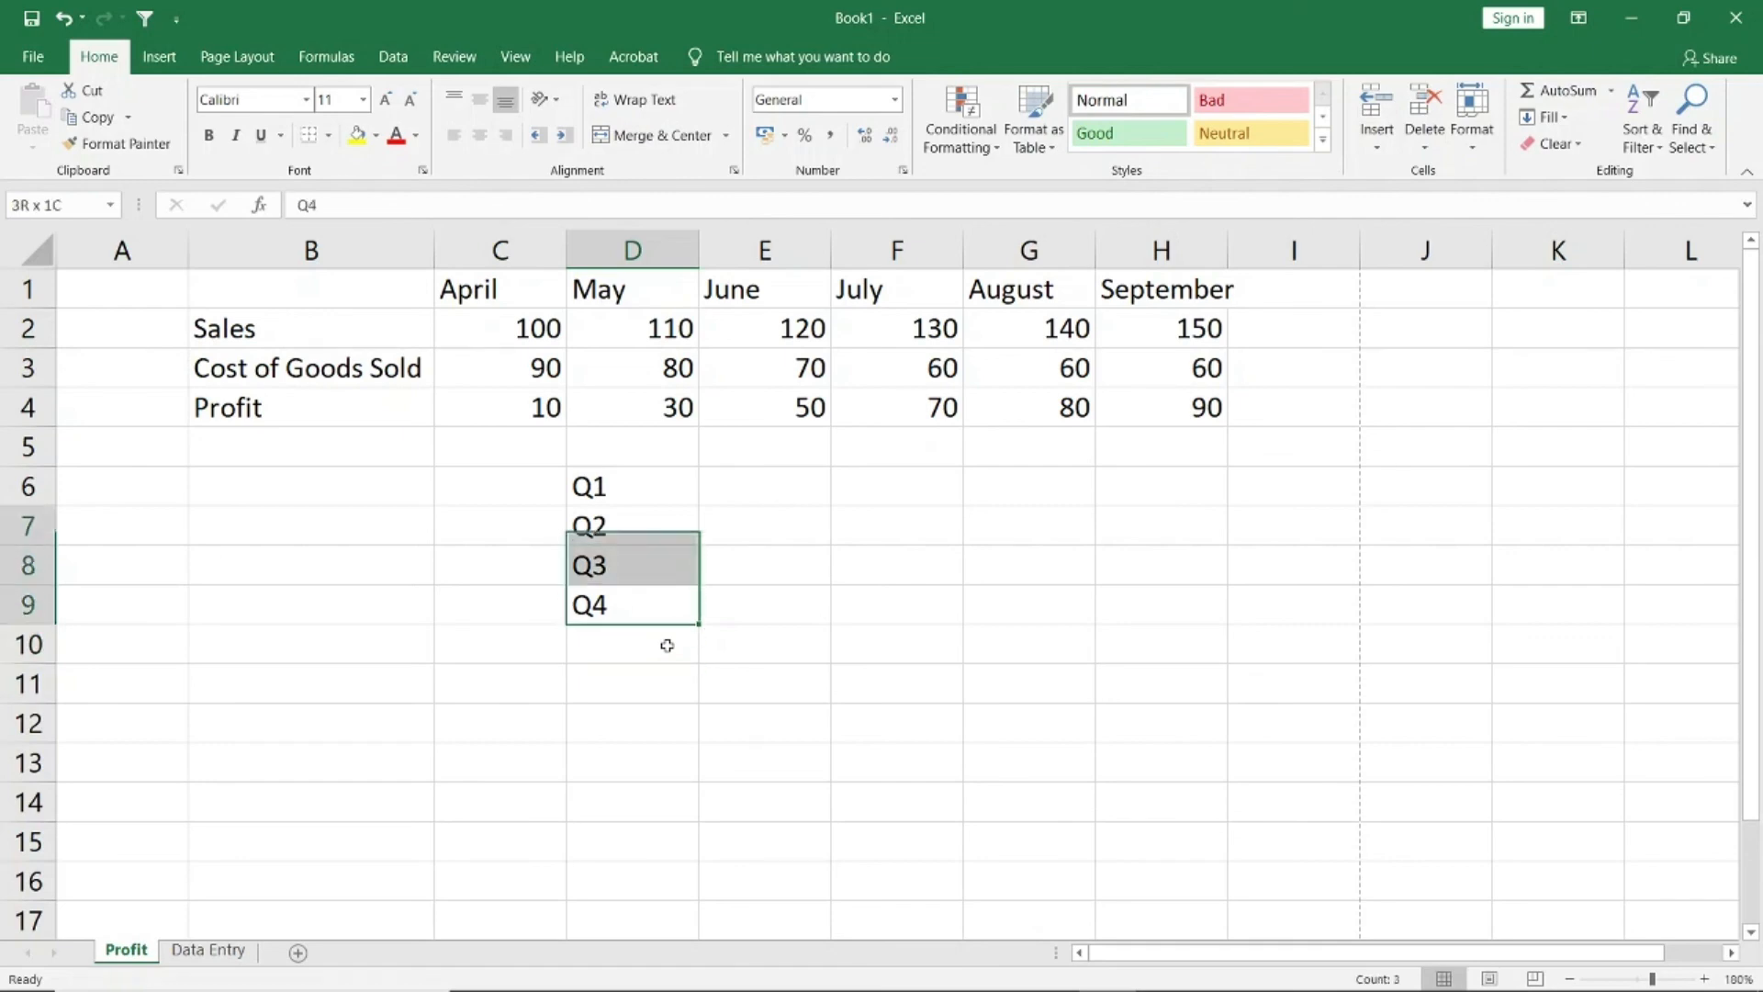
{"action": "key", "text": "Delete"}
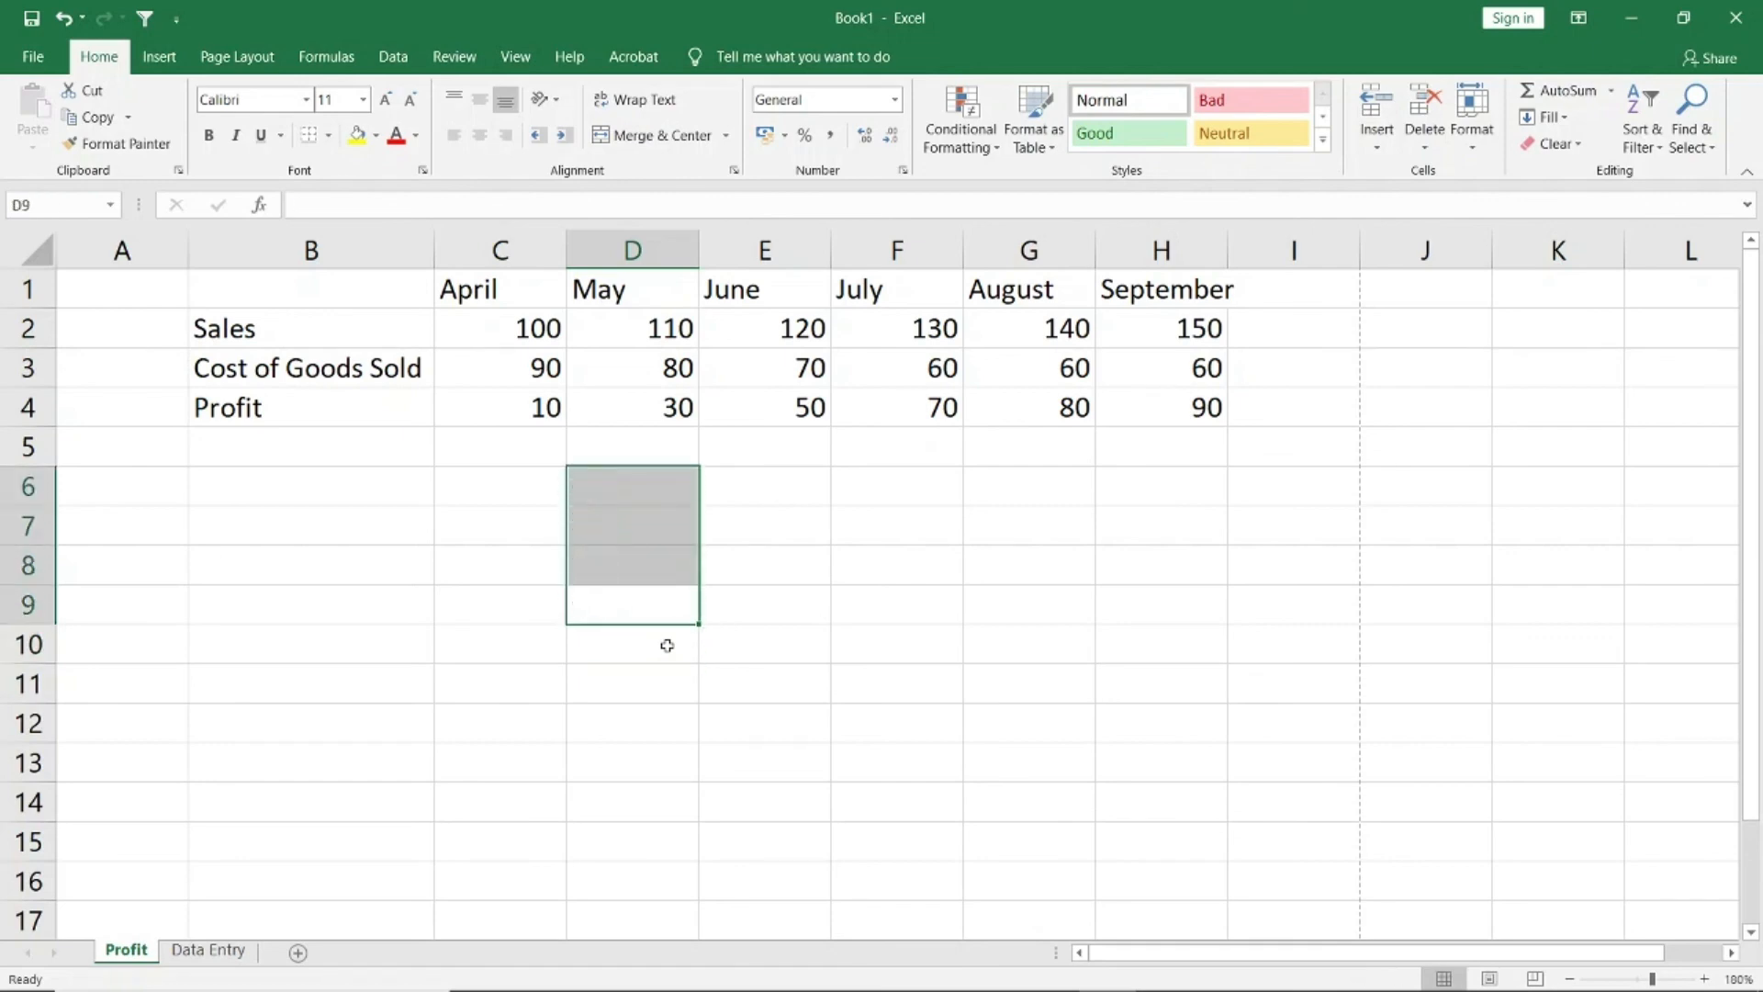
{"action": "key", "text": "Up"}
{"action": "key", "text": "Up"}
{"action": "key", "text": "Up"}
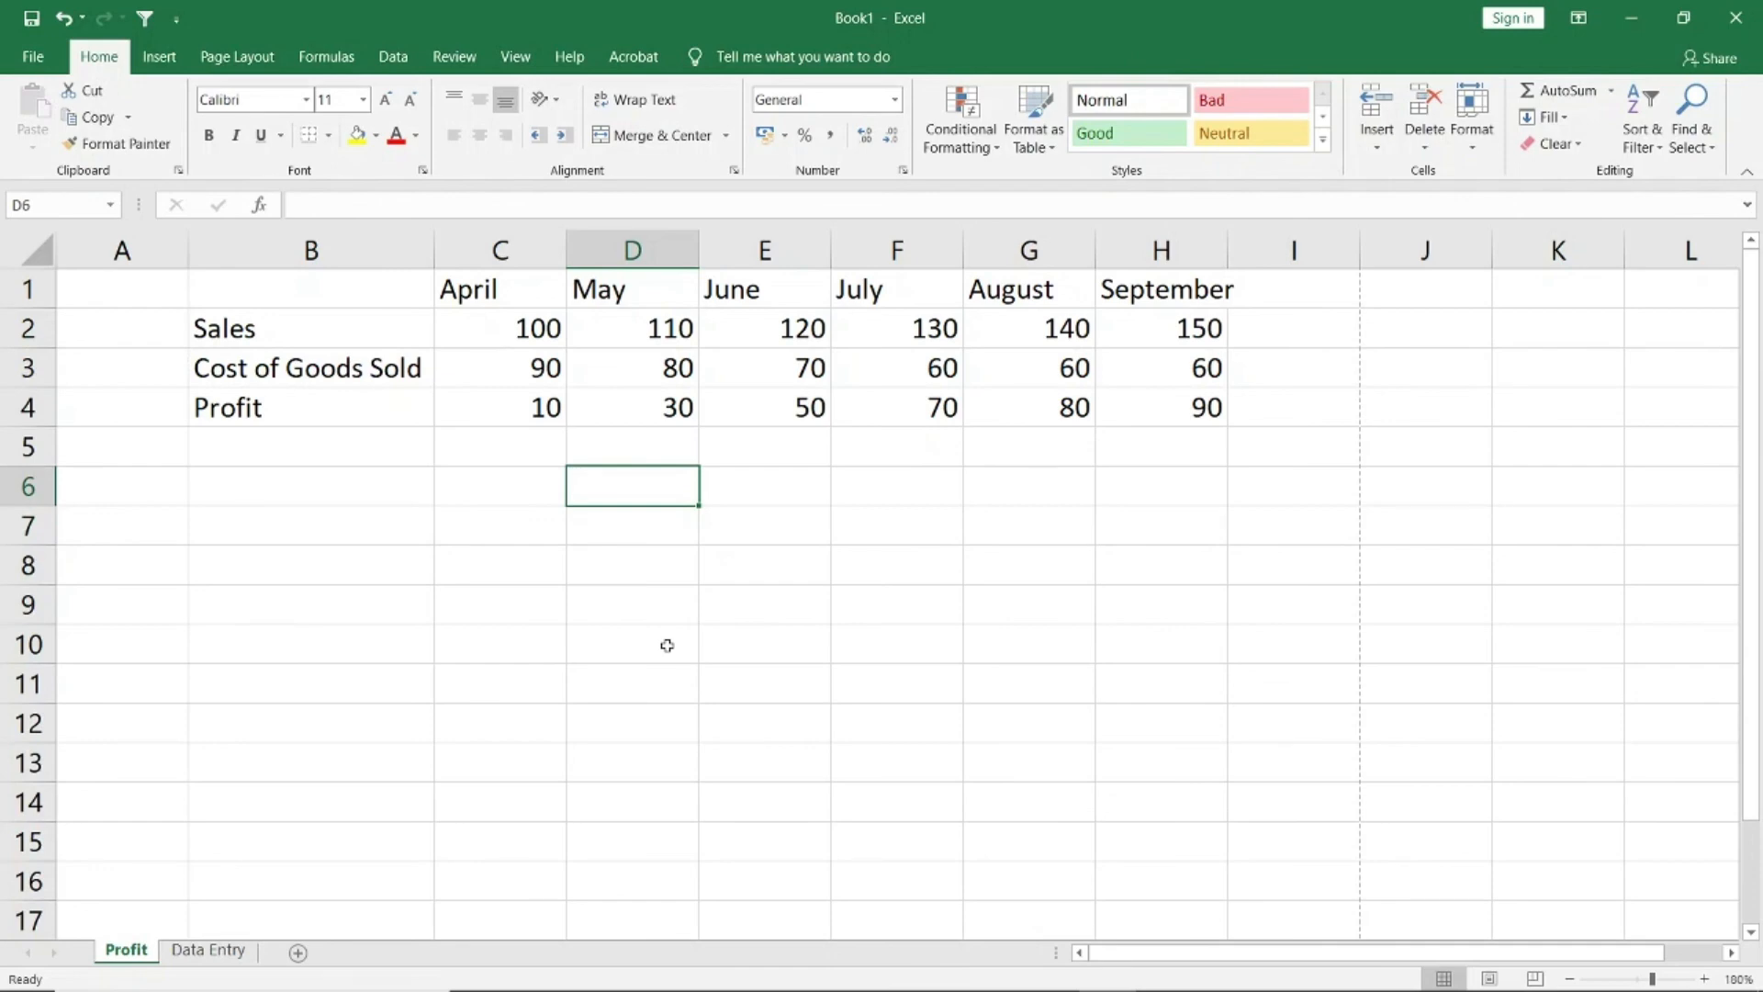